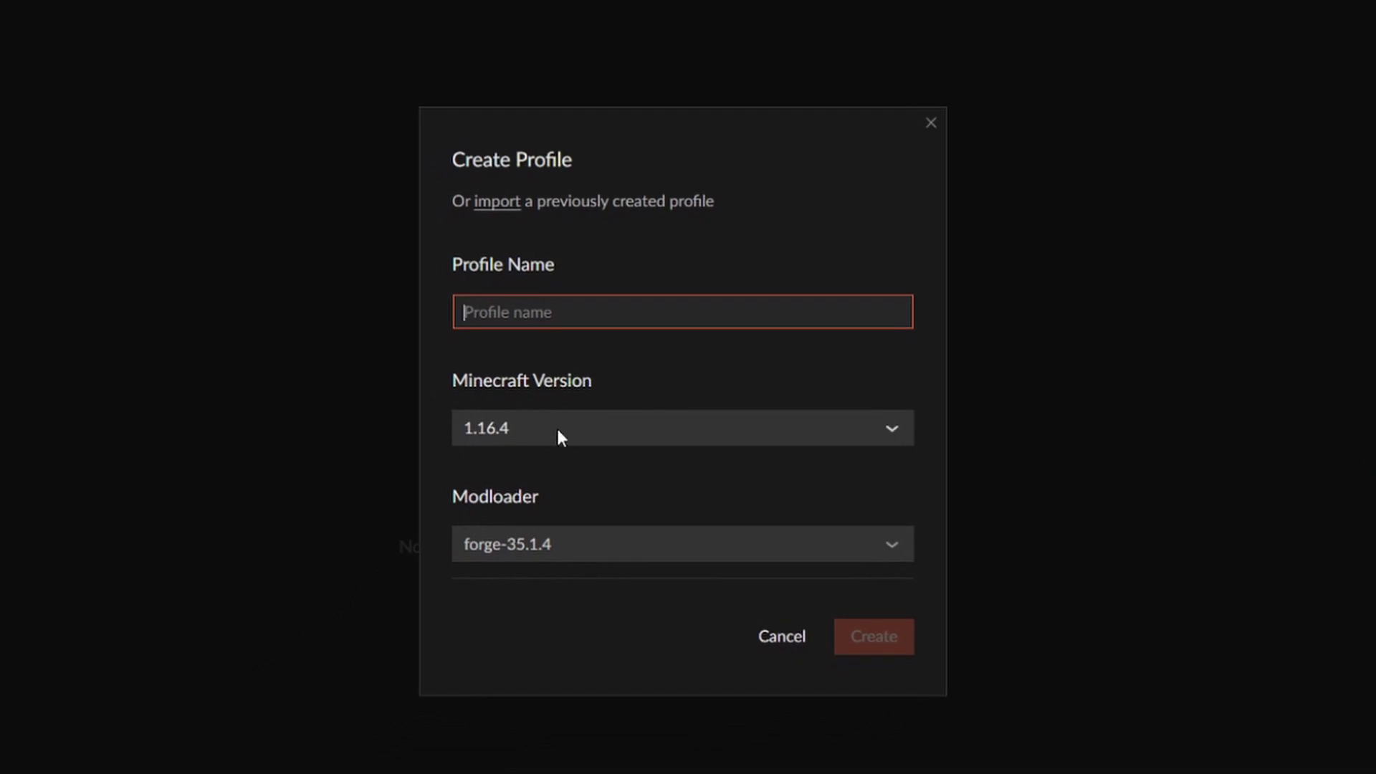
Step: Choose Minecraft 1.16.4 and the forge-35.1.29 modloader for the new profile
click(556, 427)
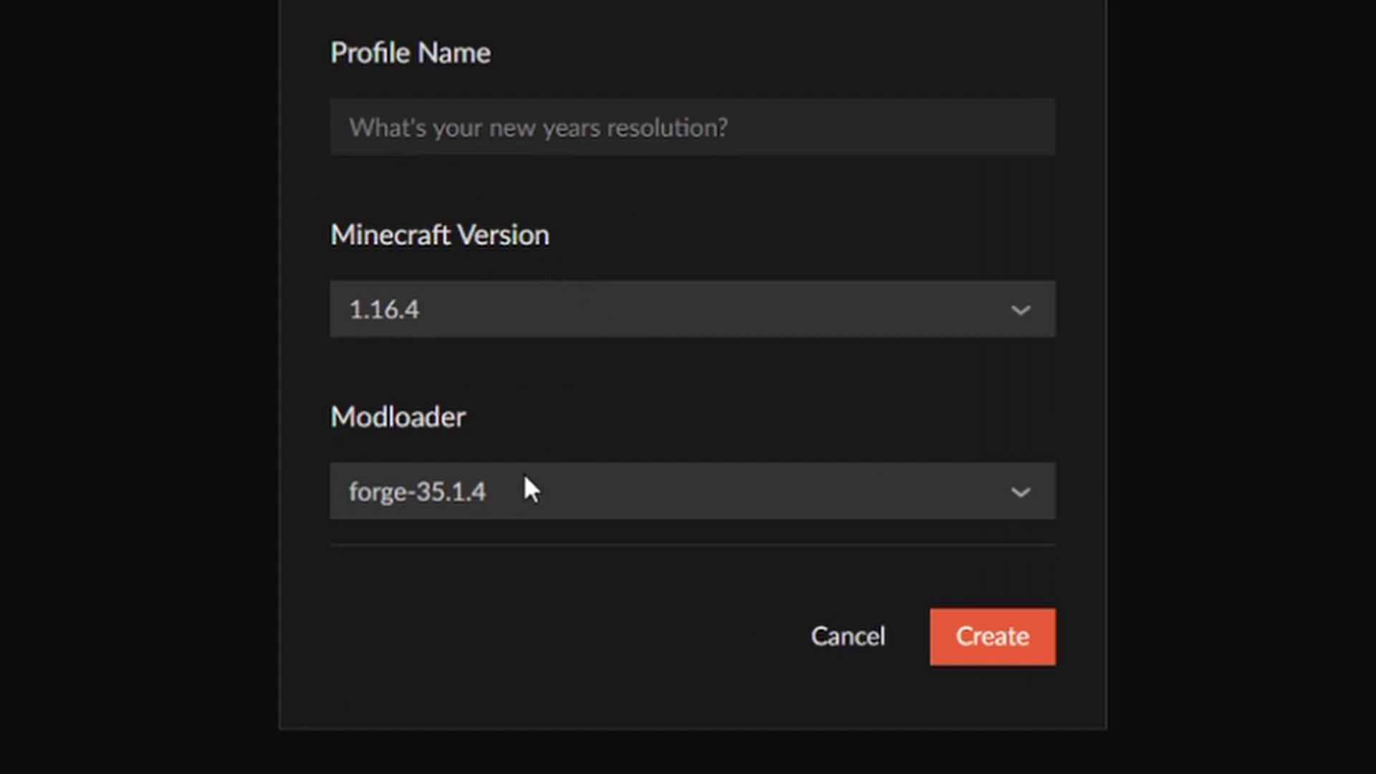
click(526, 492)
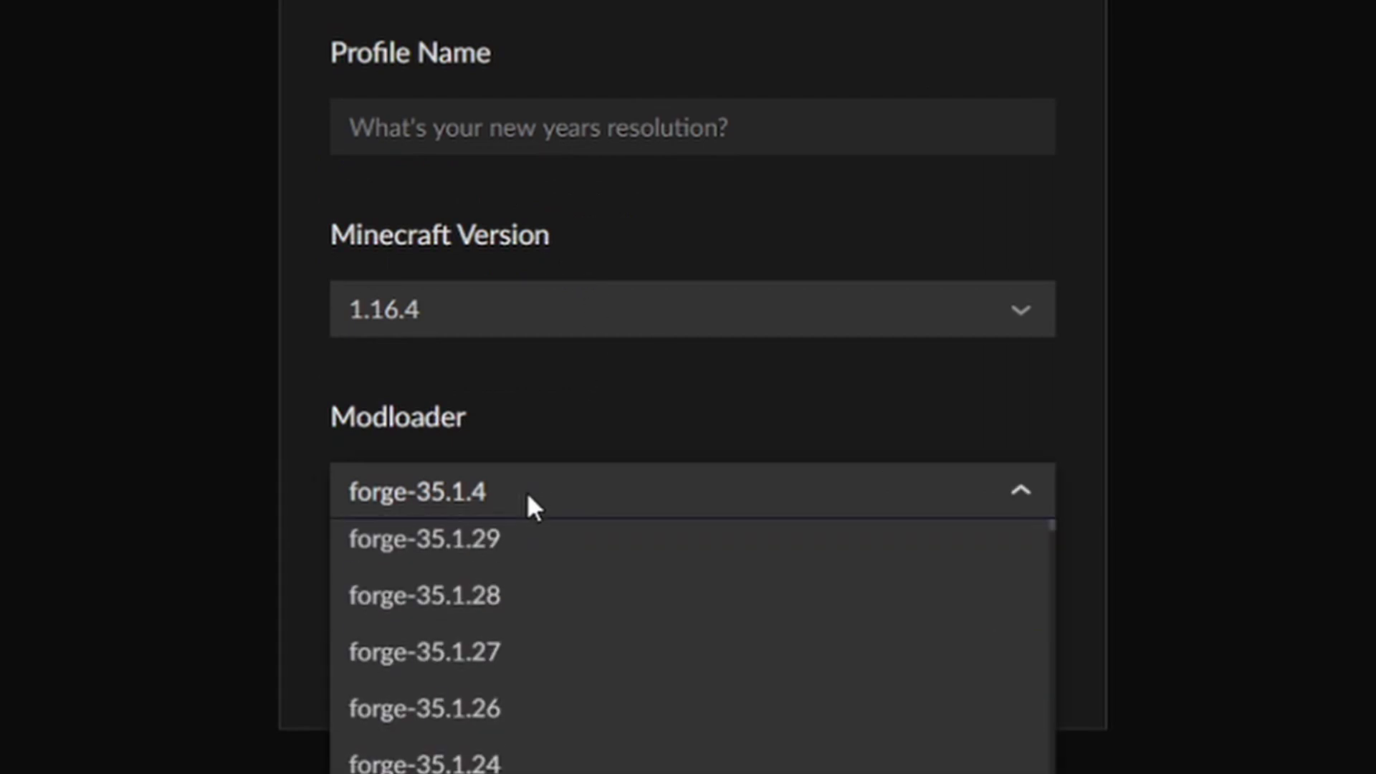
click(491, 559)
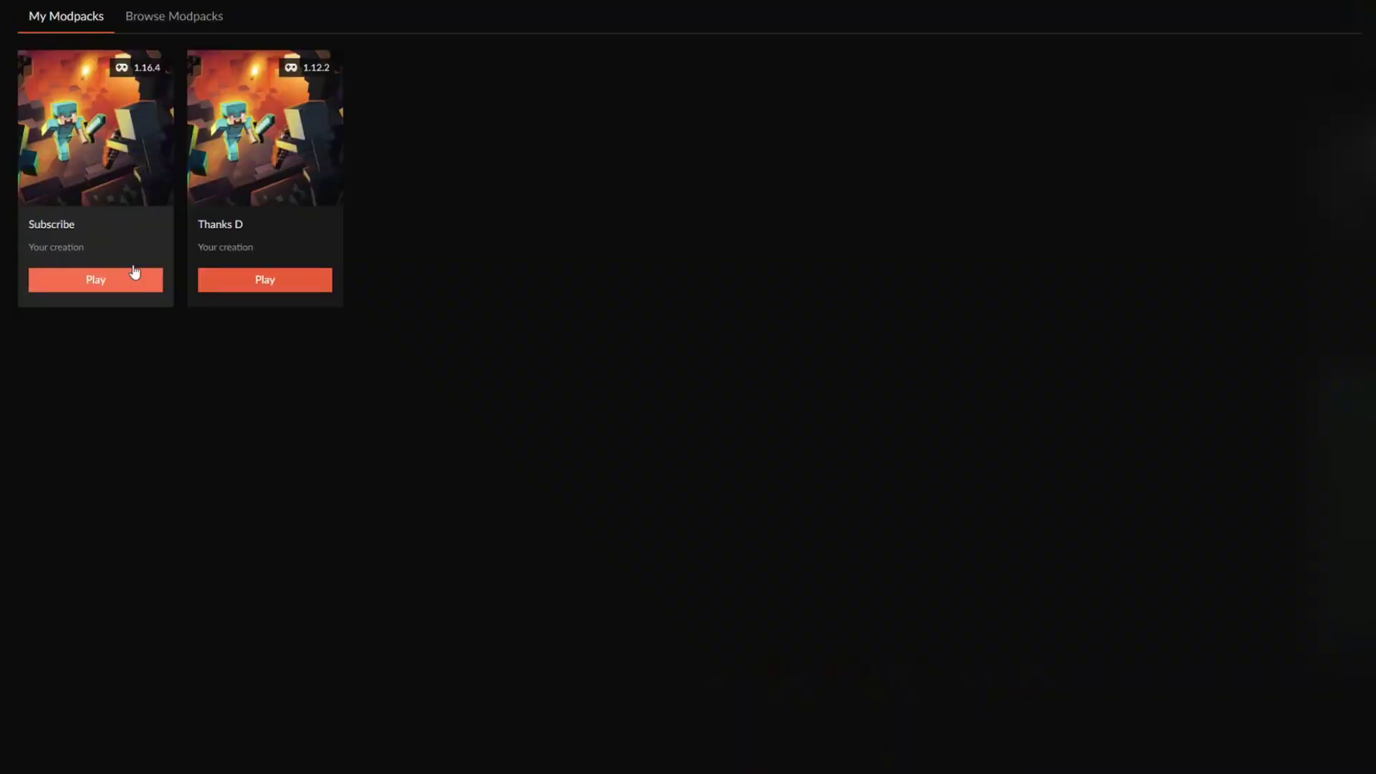
Step: Open the Subscribe profile's Add More Content mod browser
click(134, 271)
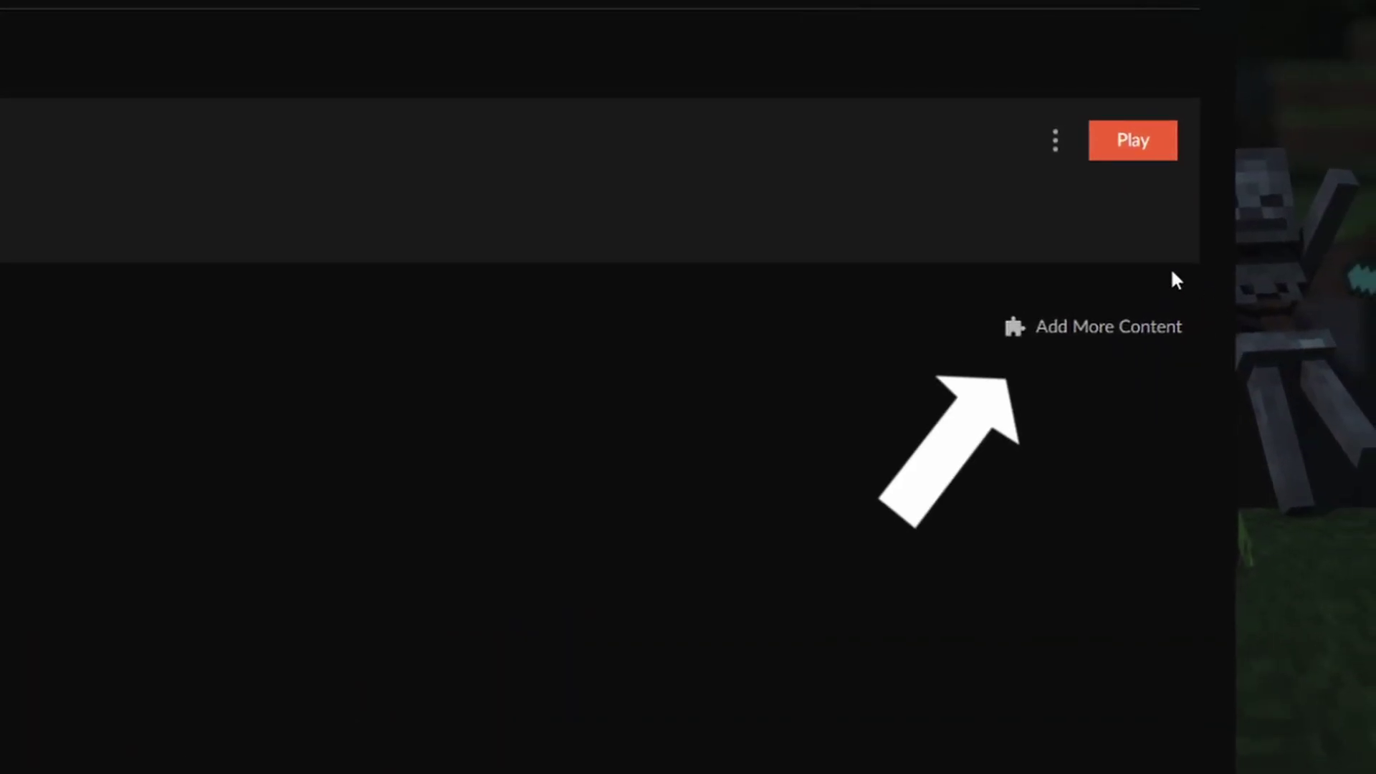
click(1084, 328)
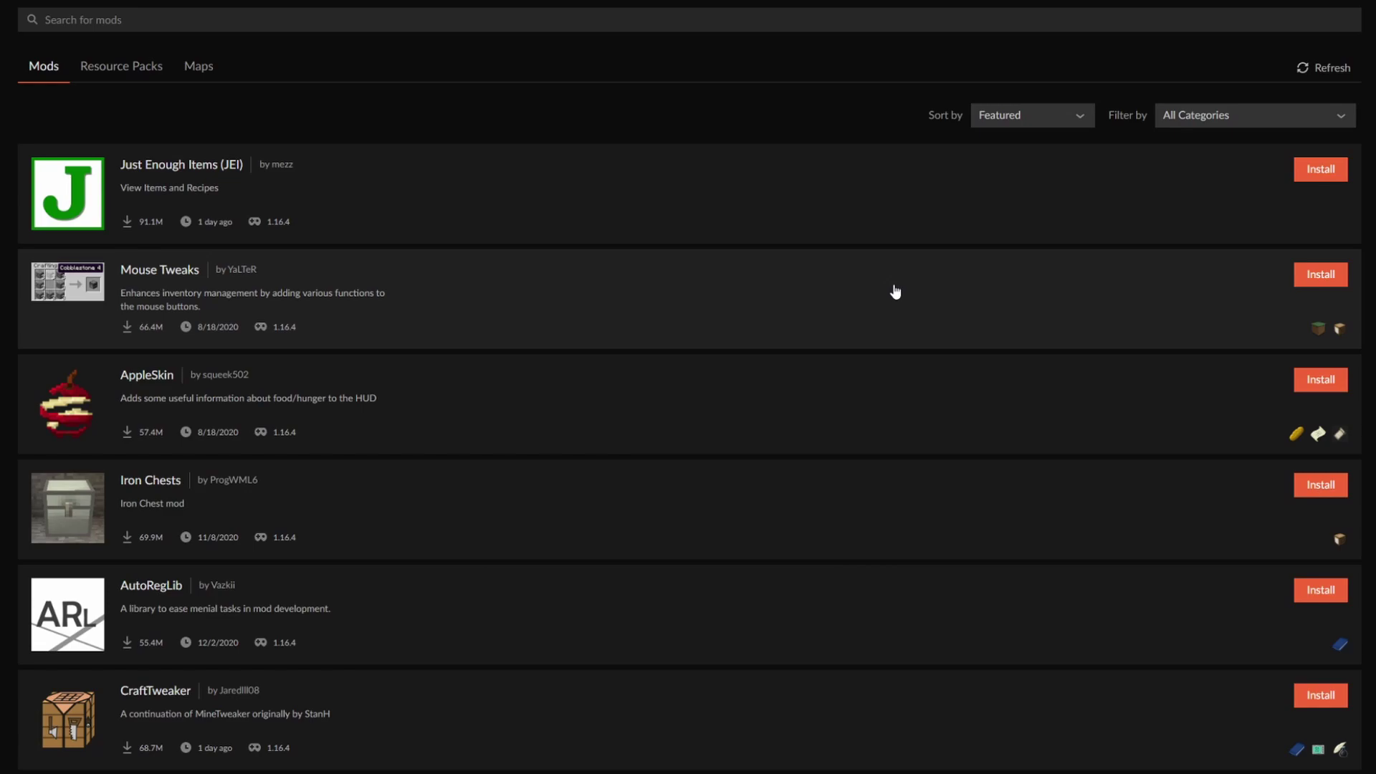
scroll(430, 354, down, 6)
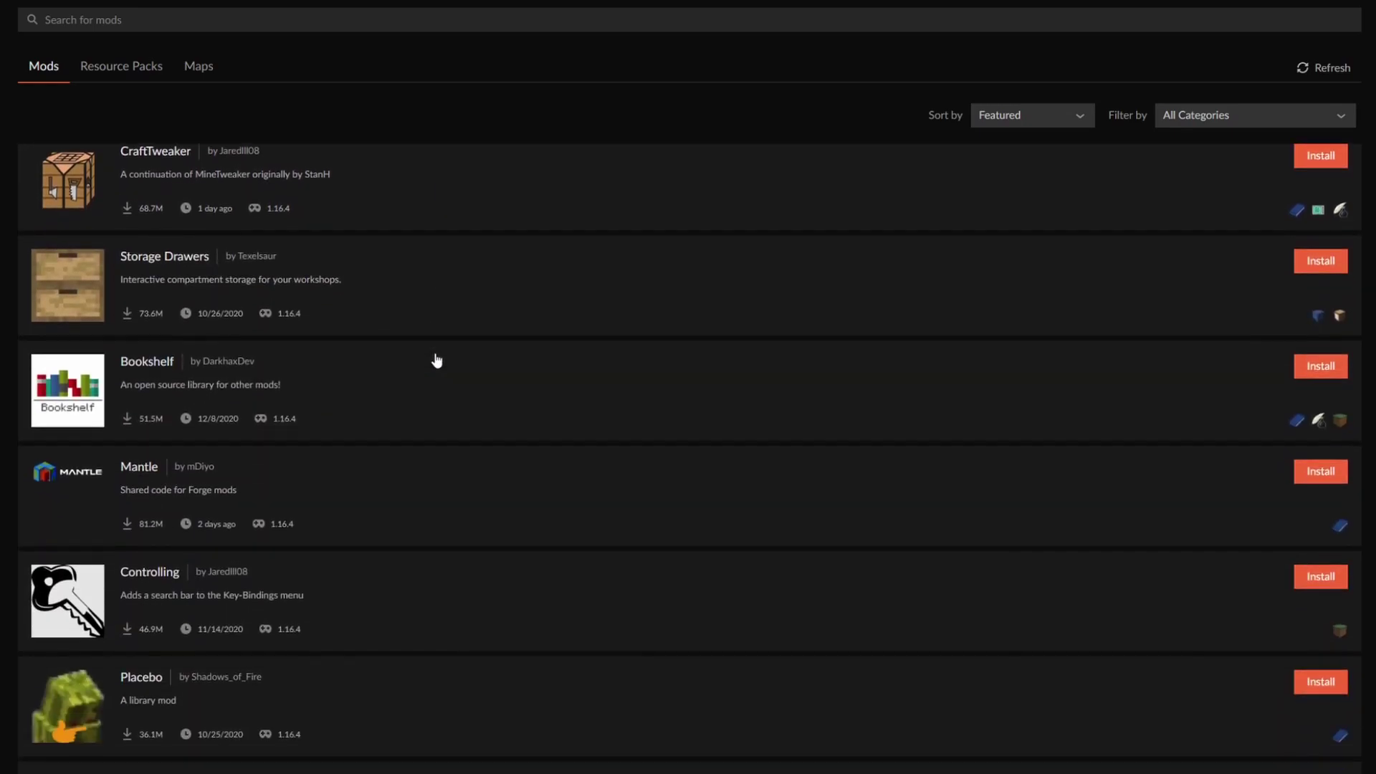
scroll(435, 360, down, 5)
Step: Filter the mod list by the Technology category, then by Dimensions
click(1218, 115)
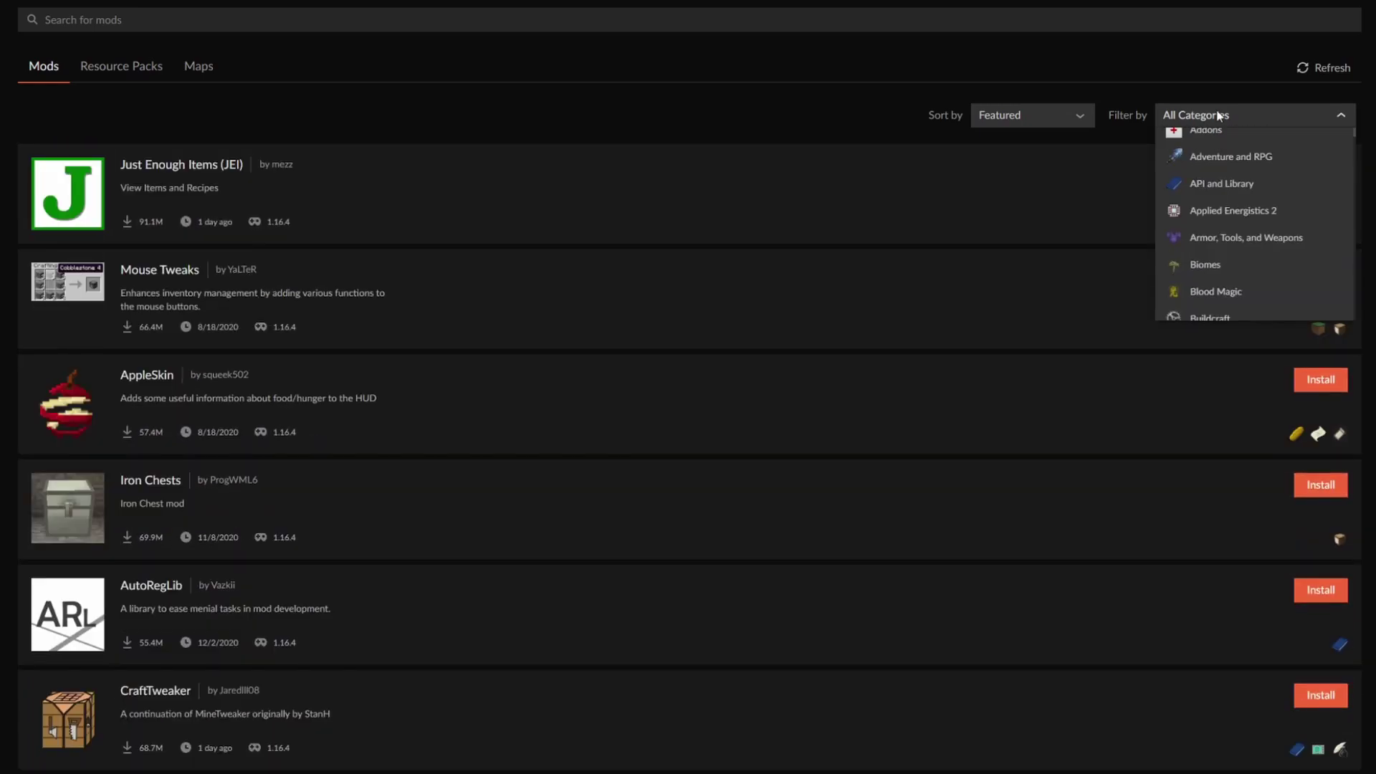
scroll(1221, 215, down, 10)
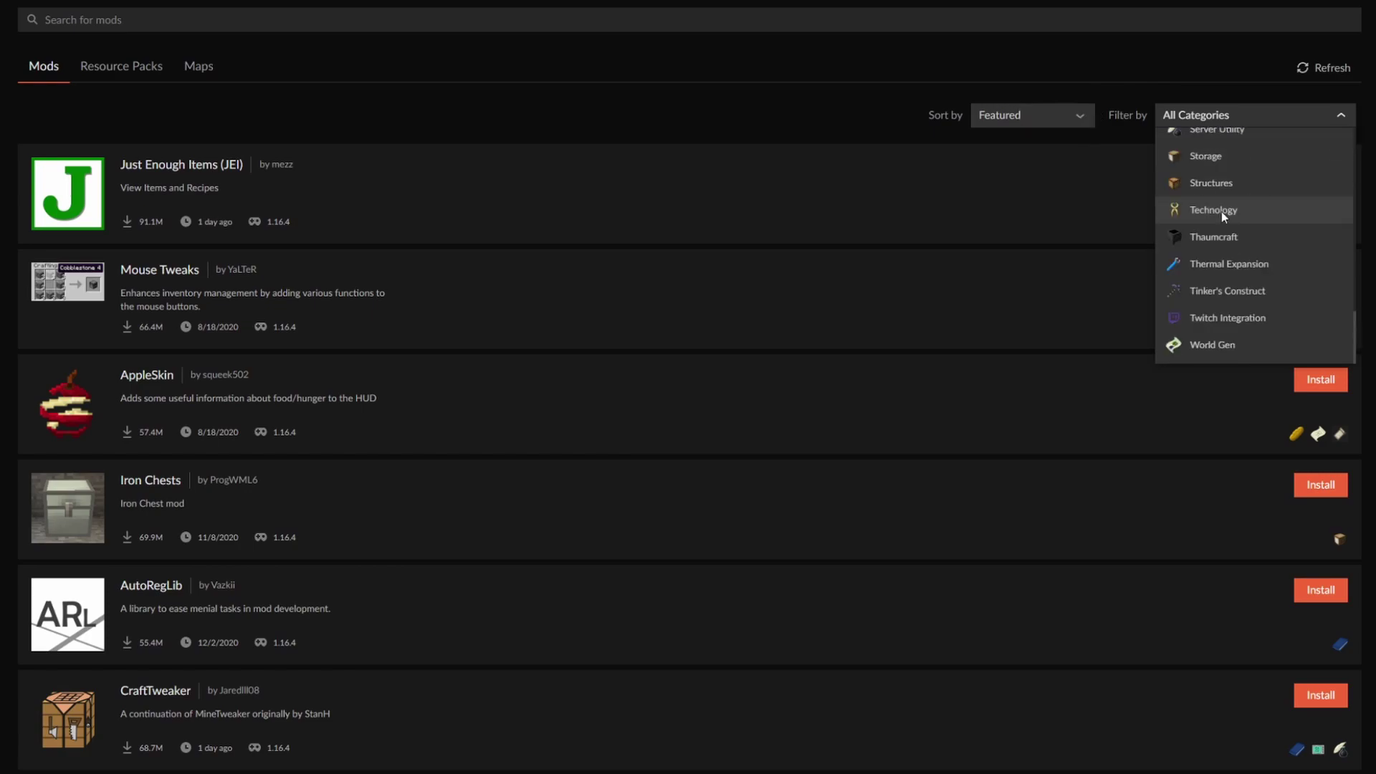
click(1221, 212)
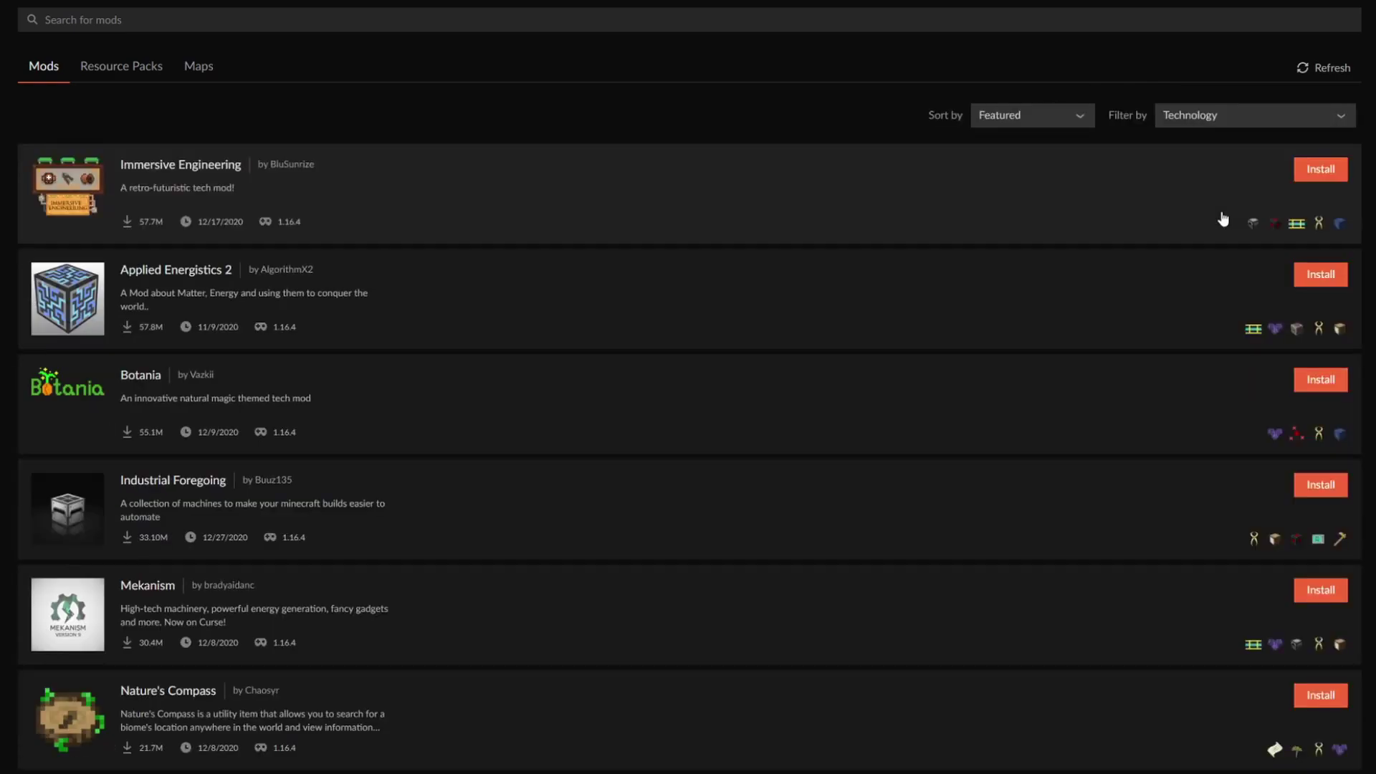
click(1253, 118)
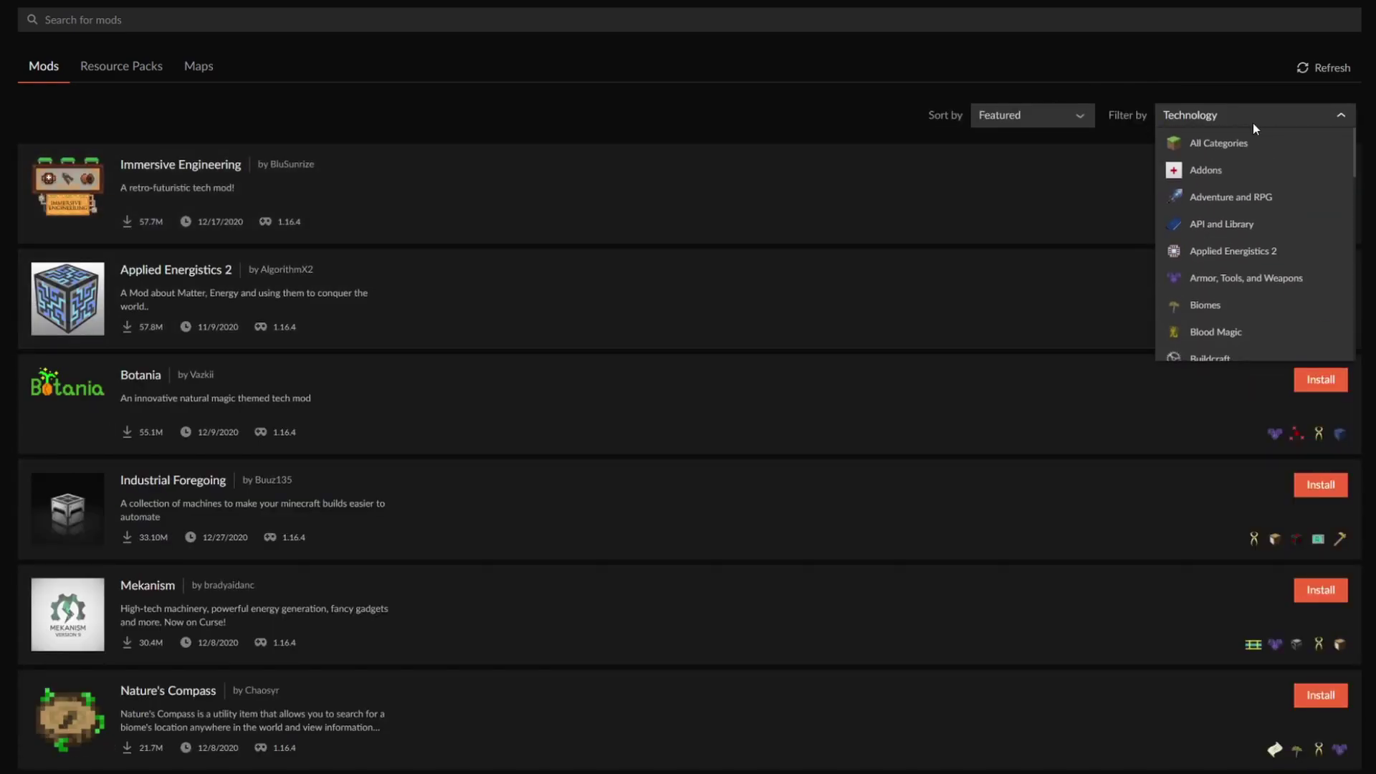
click(1217, 308)
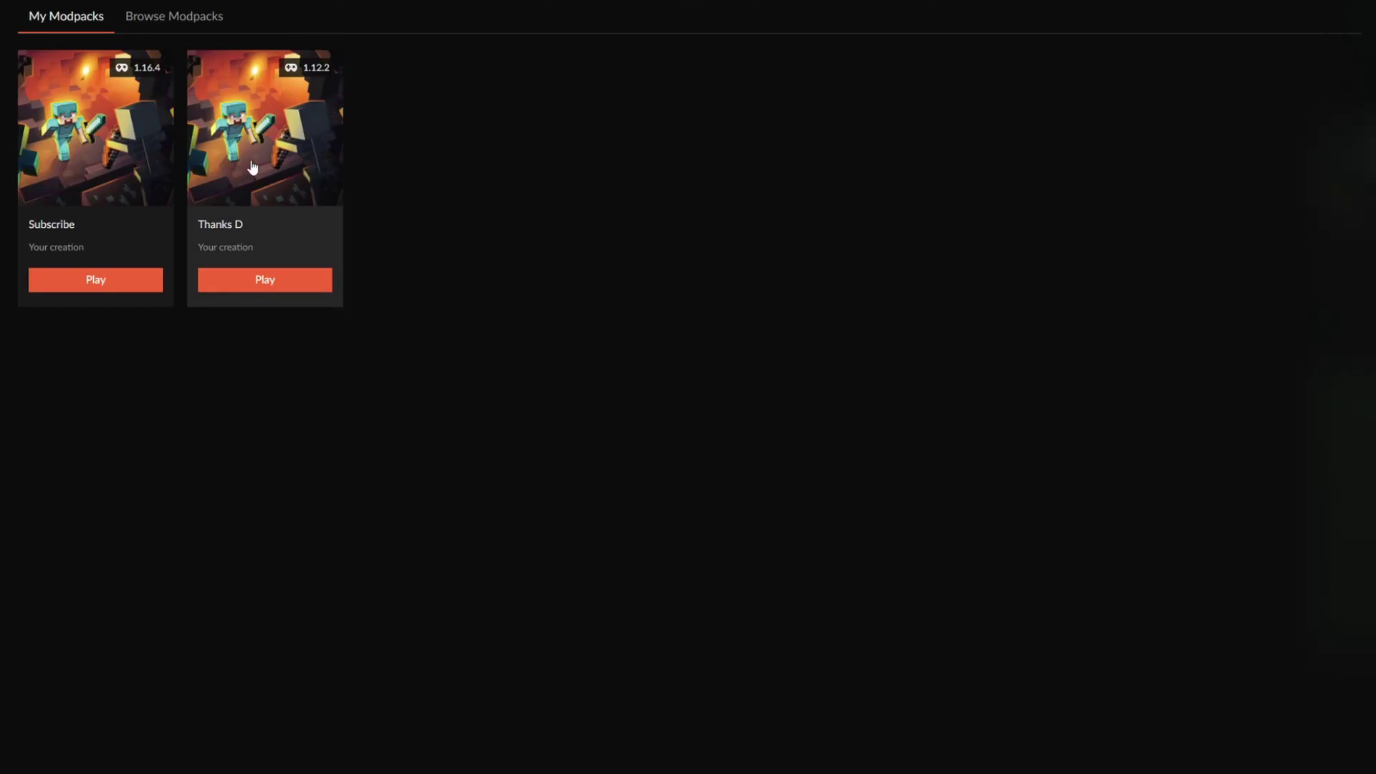
Step: Search 'aether' in the Thanks D profile's mod browser and install The Aether II
click(252, 166)
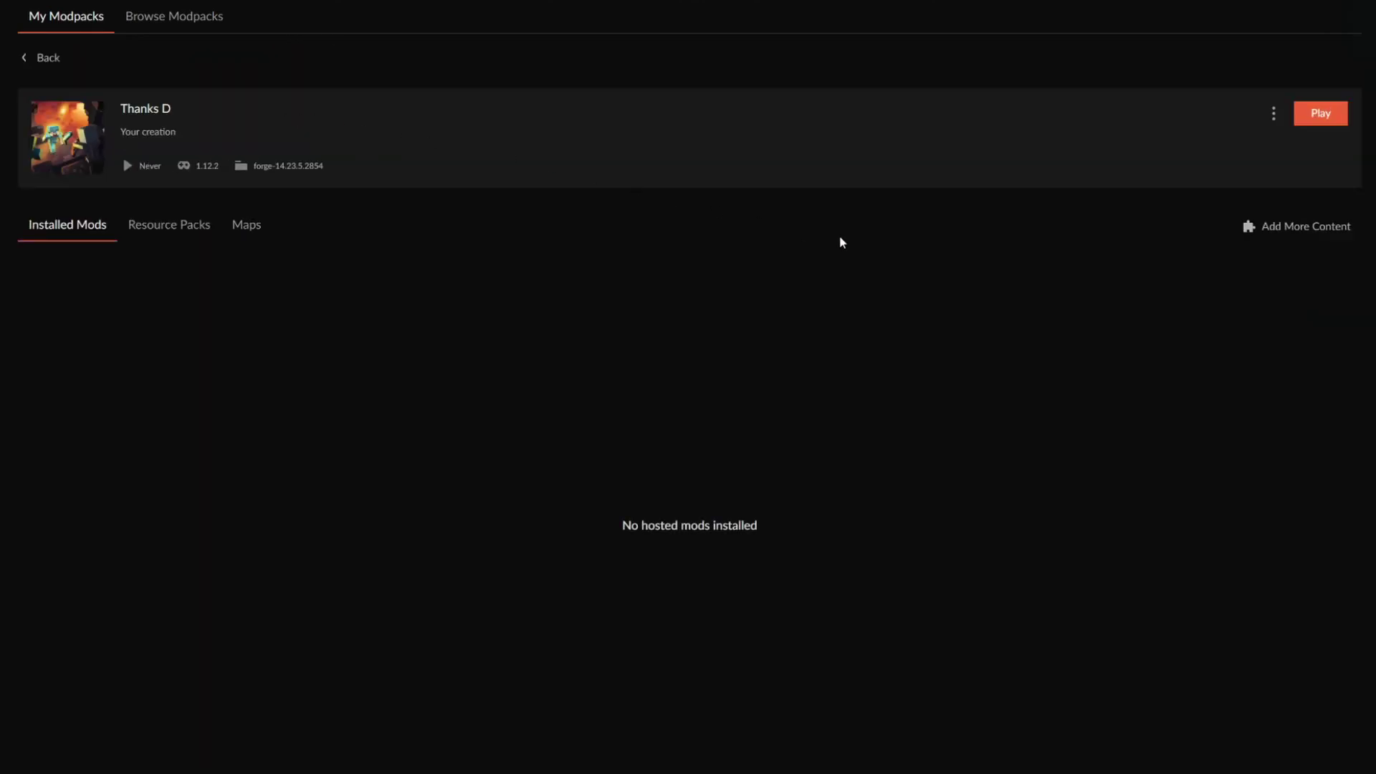
click(1282, 227)
click(351, 27)
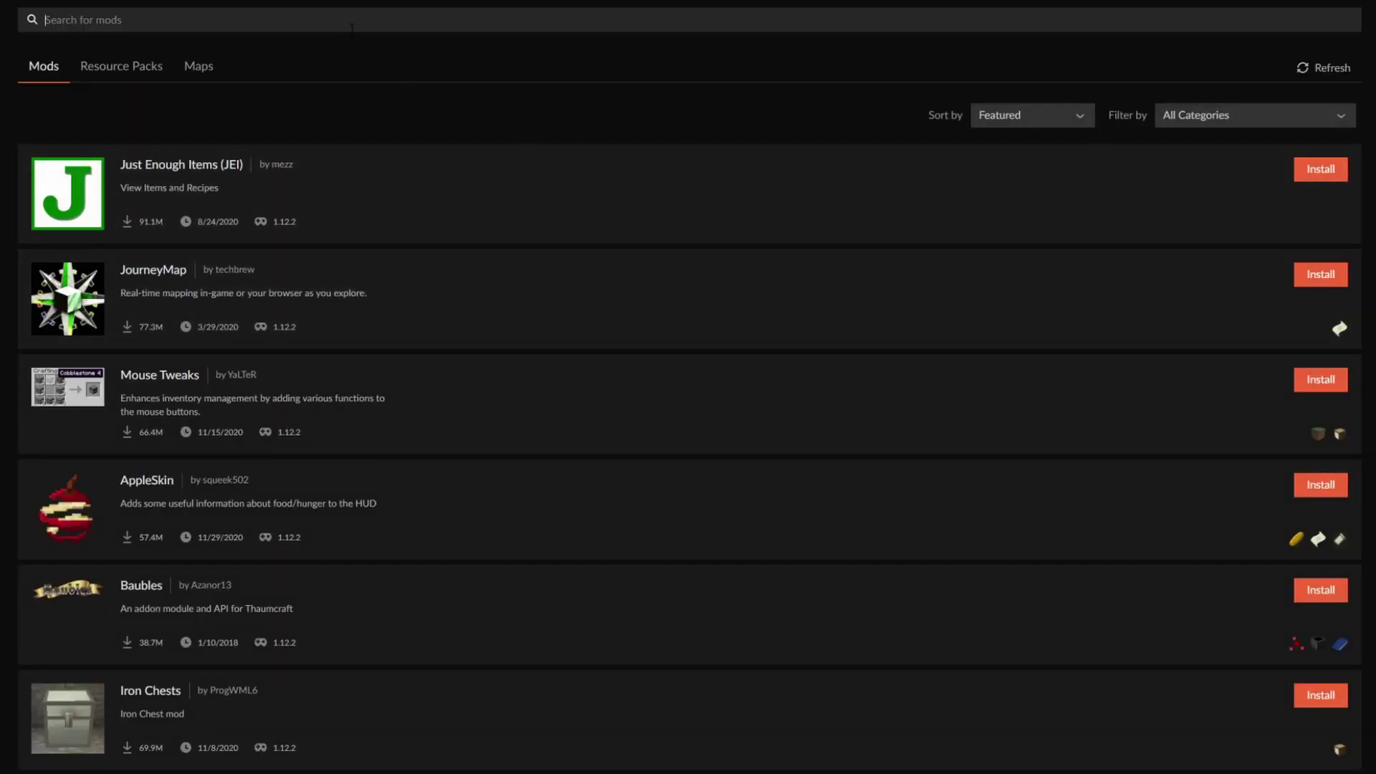
text(aether)
key(Return)
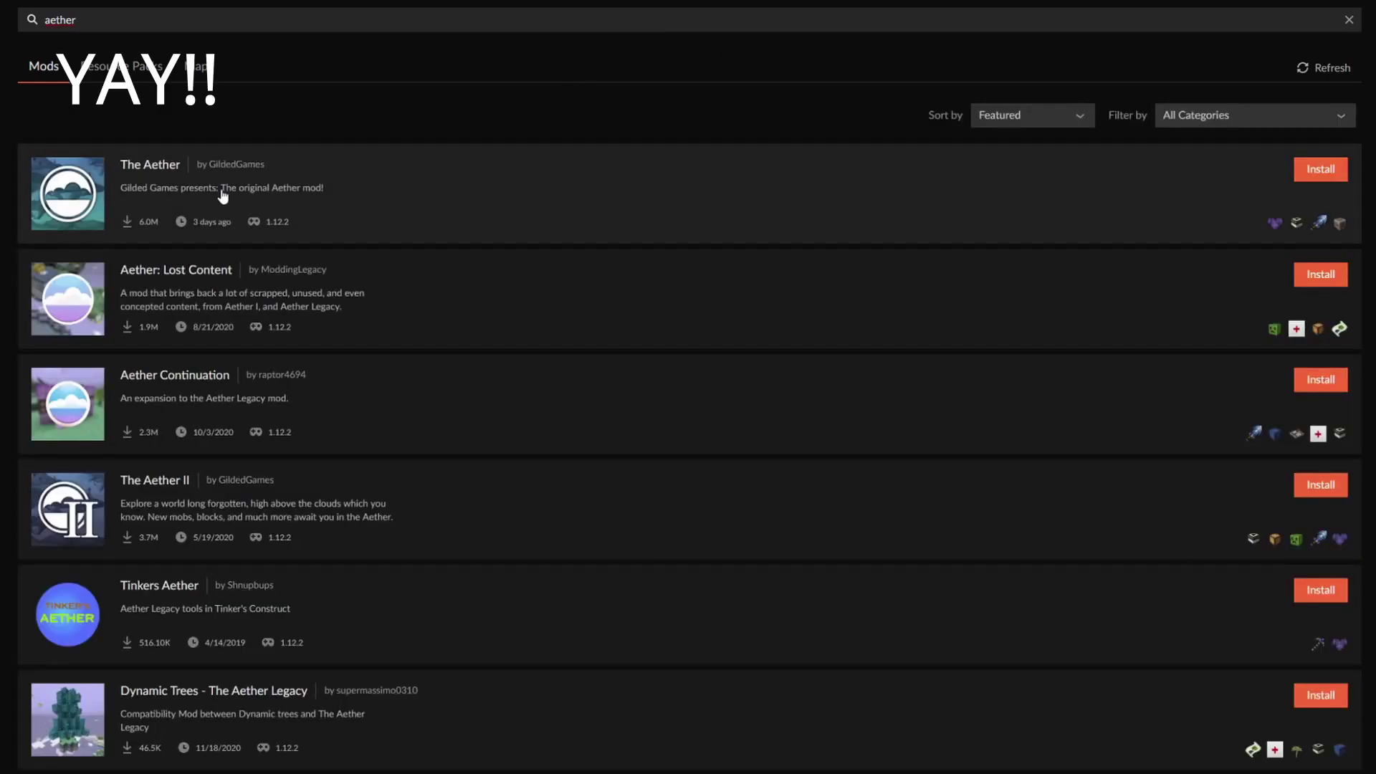
click(1317, 484)
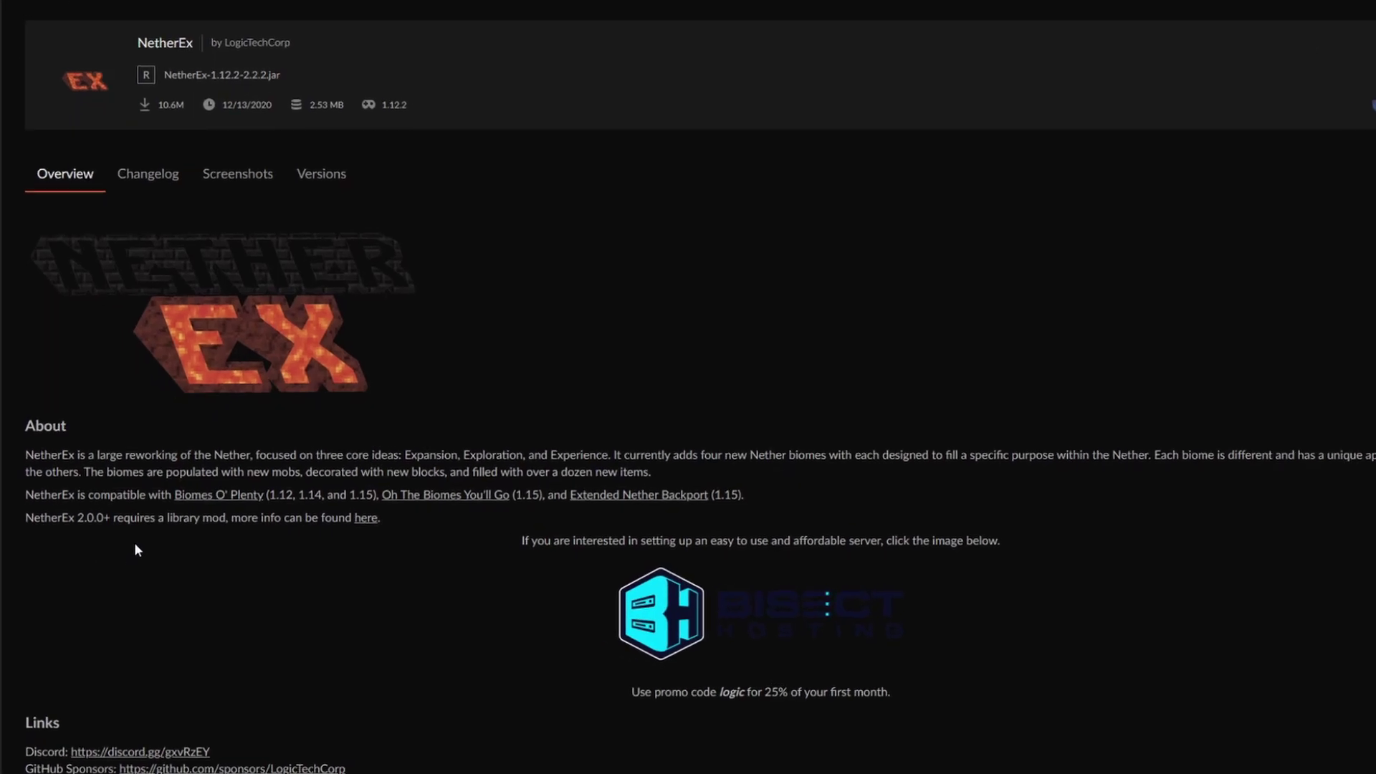
Step: Select the library-mod requirement note, then open The Lost Cities mod's extra options
drag(89, 521, 139, 521)
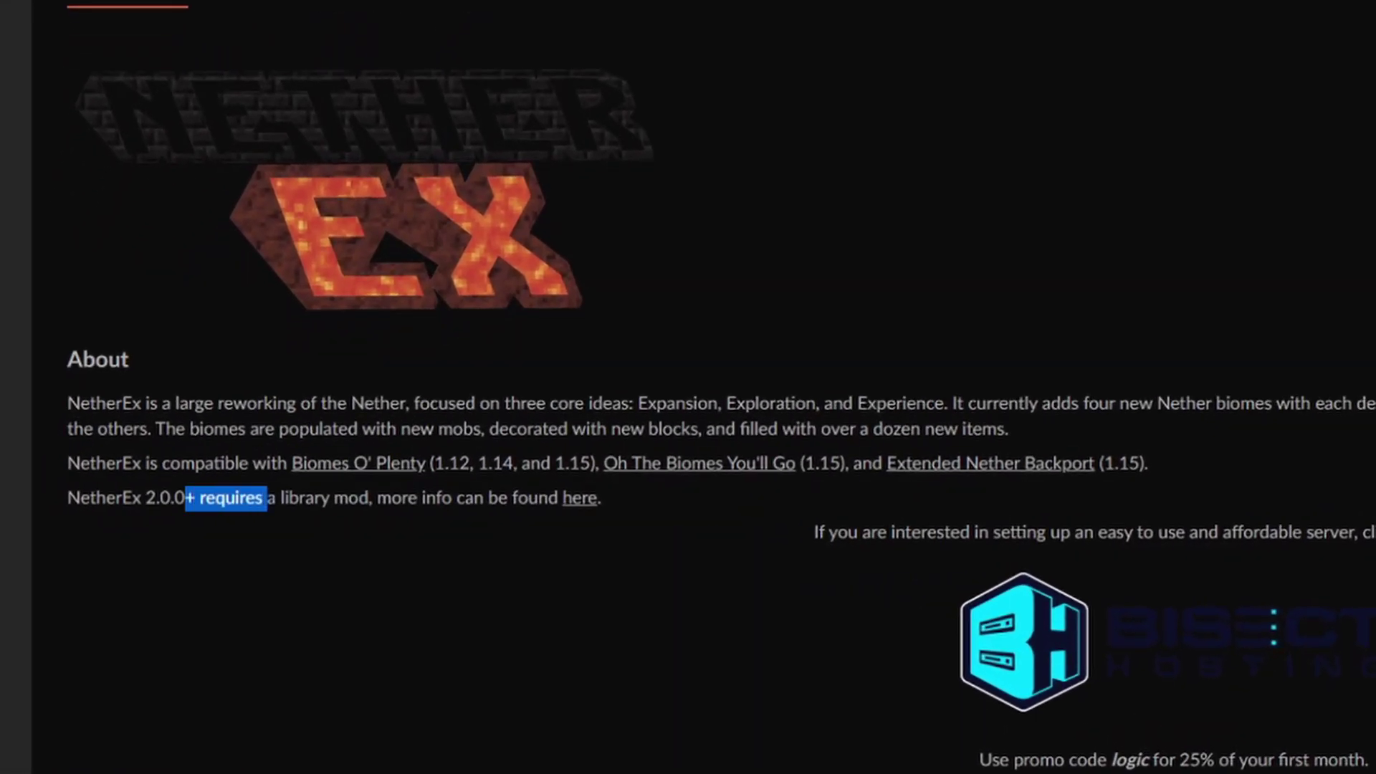
drag(266, 499, 608, 505)
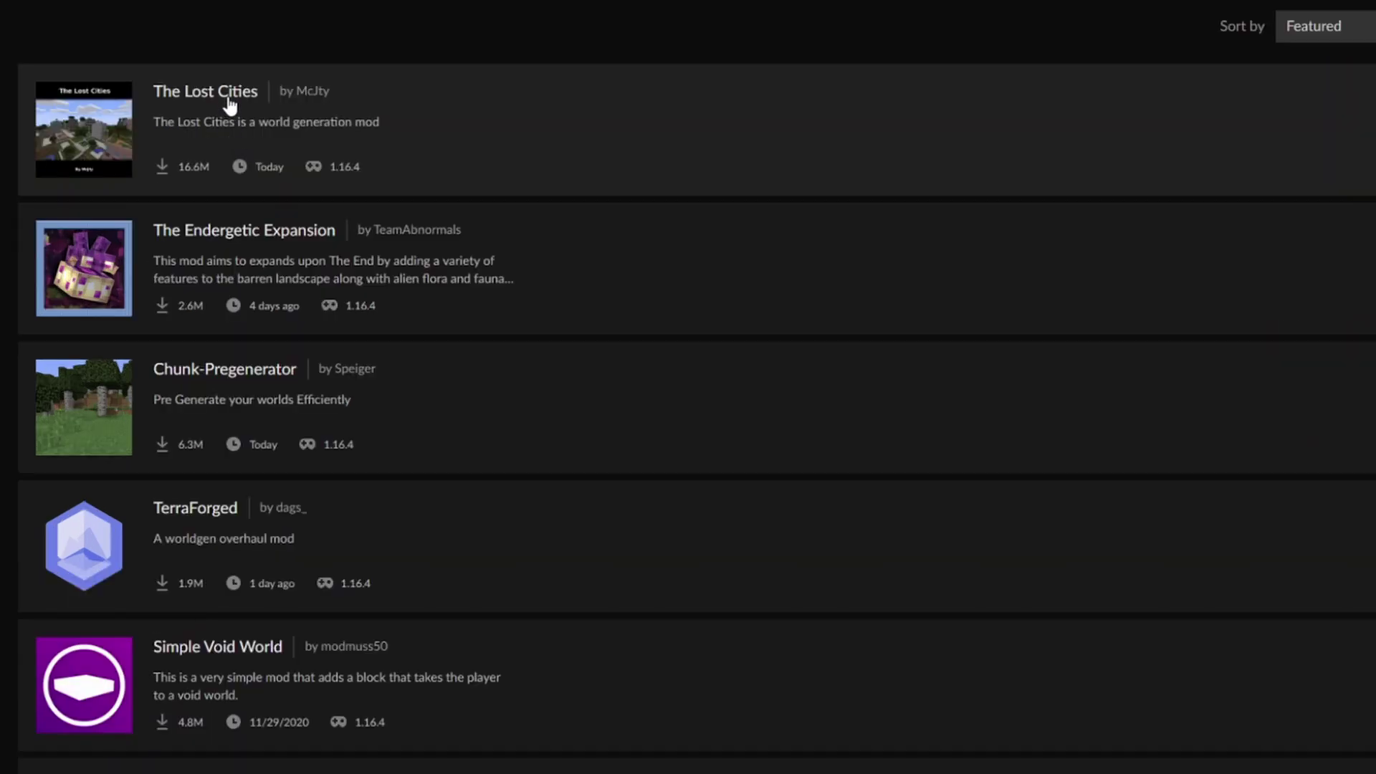
click(228, 99)
click(1077, 141)
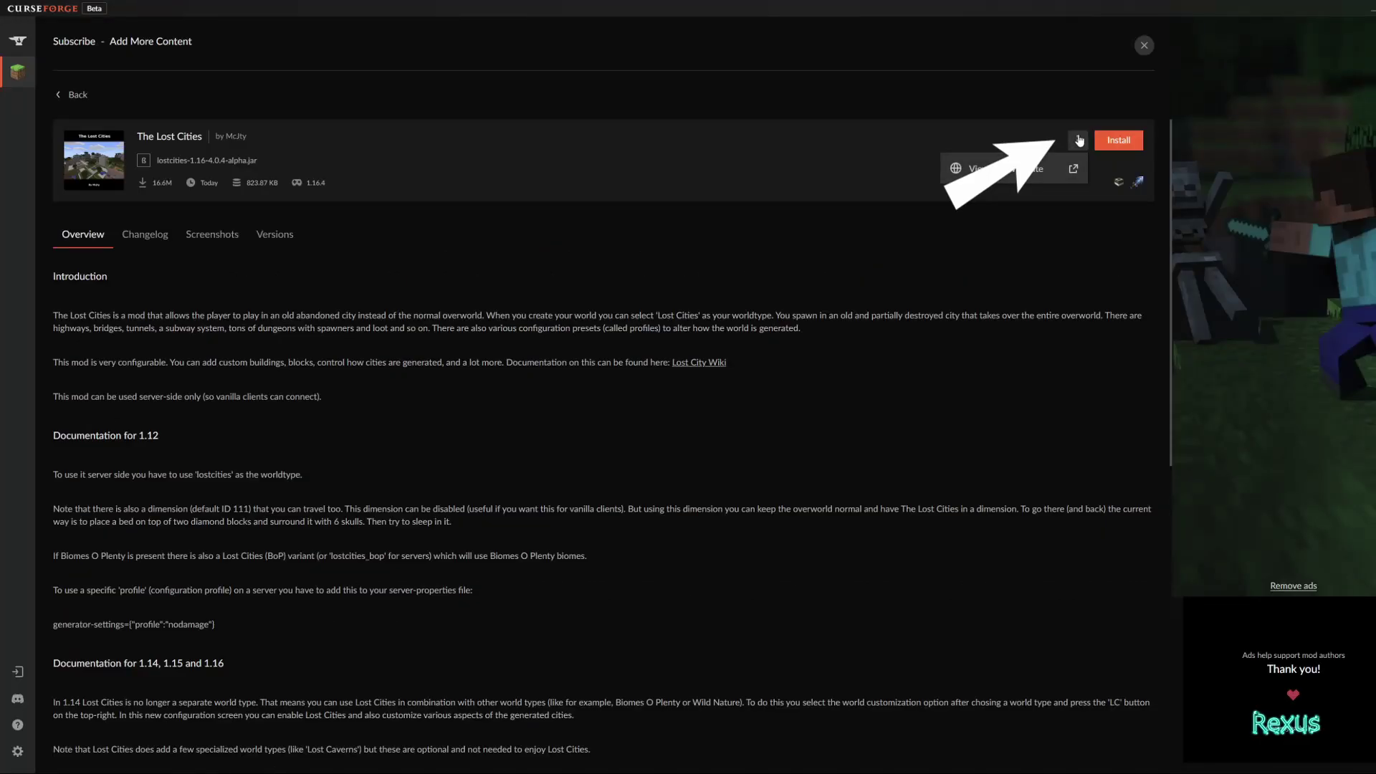
Step: Download lostcities-1.16-4.0.4-alpha.jar from The Lost Cities Files page on the CurseForge website
click(1006, 169)
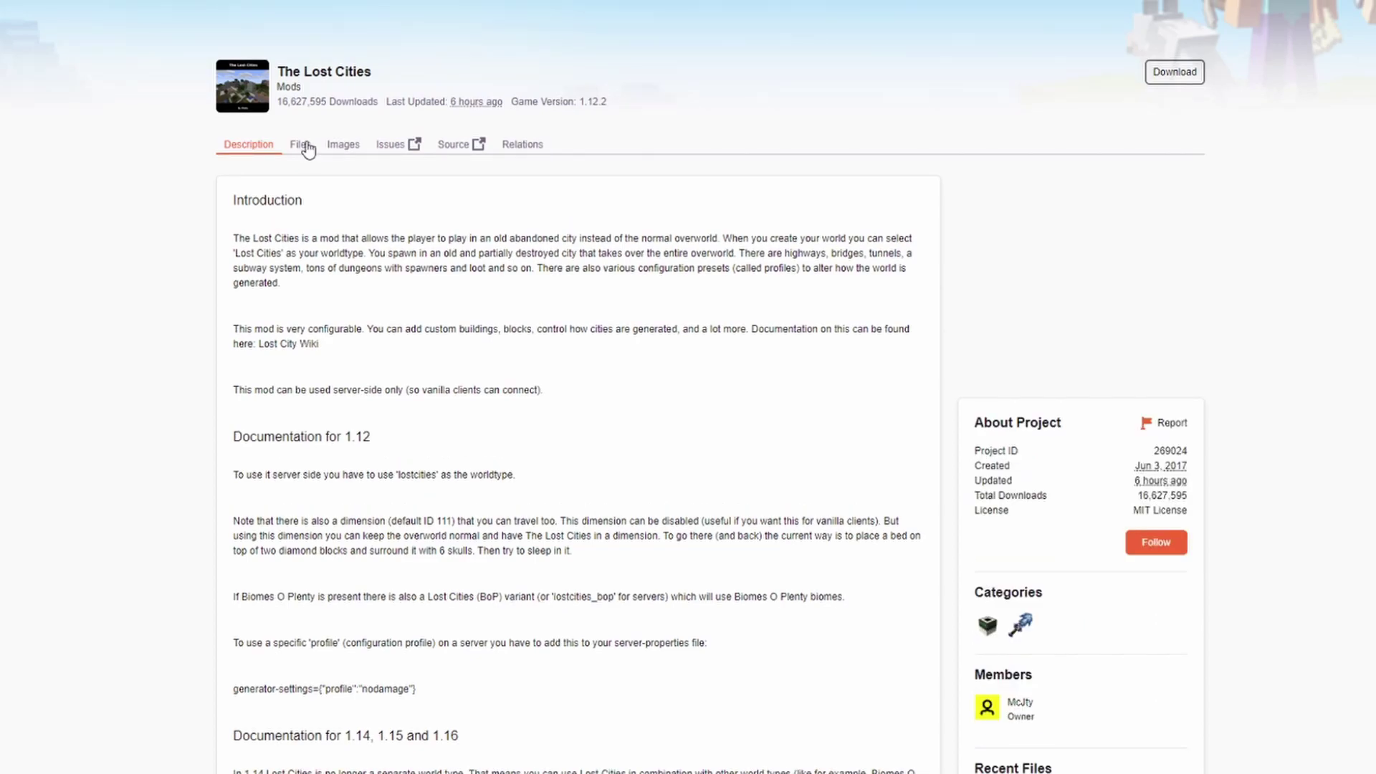
click(301, 146)
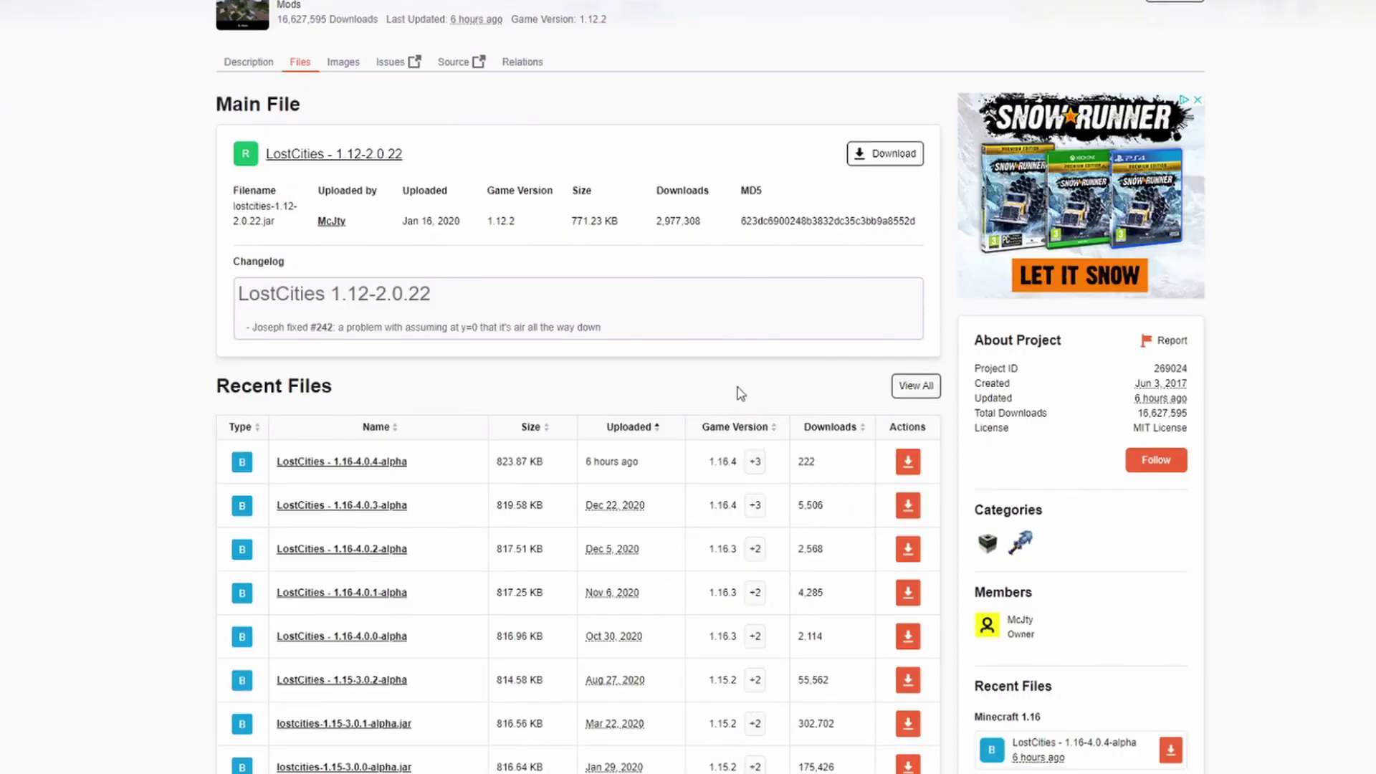
click(908, 463)
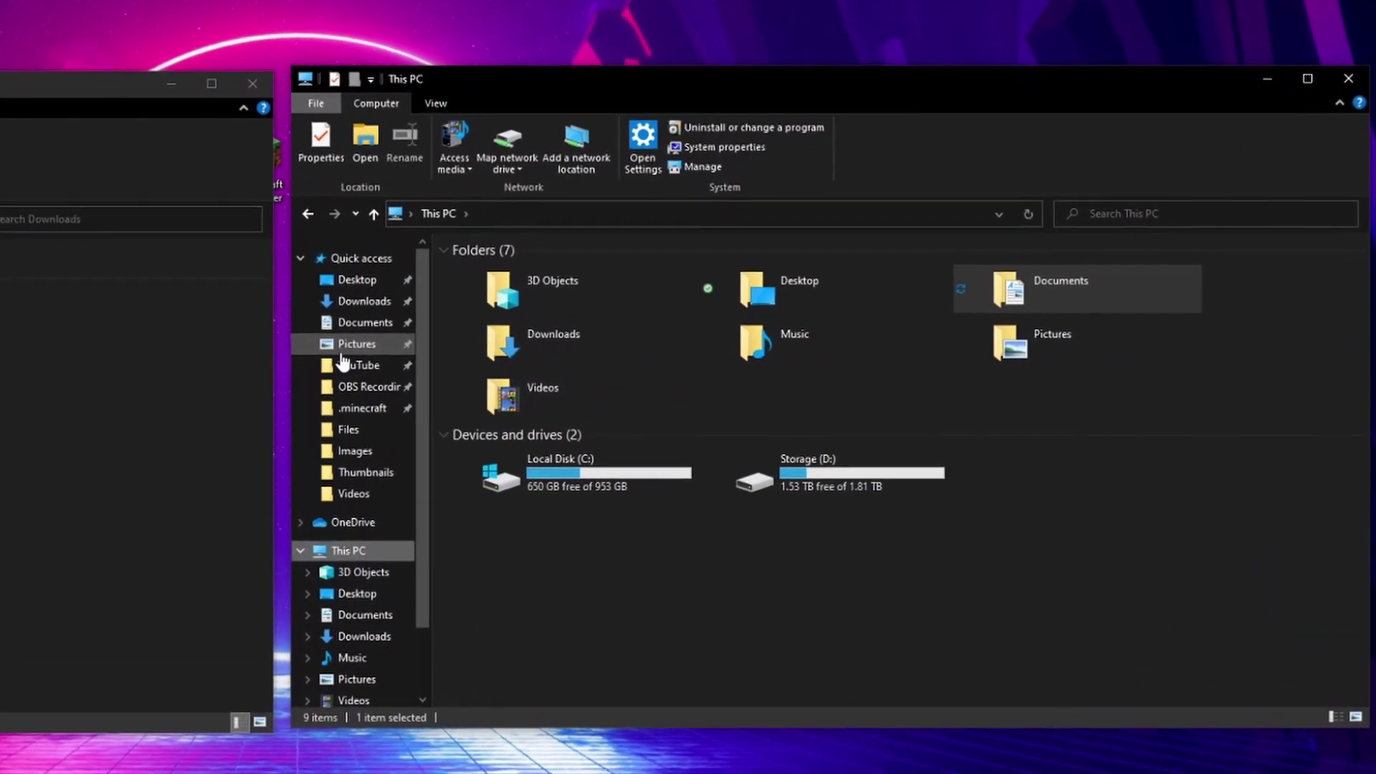
Step: Drag lostcities-1.16-4.0.4-alpha.jar from Downloads into Documents\Twitch\Minecraft\Instances\Subscribe\mods
click(738, 346)
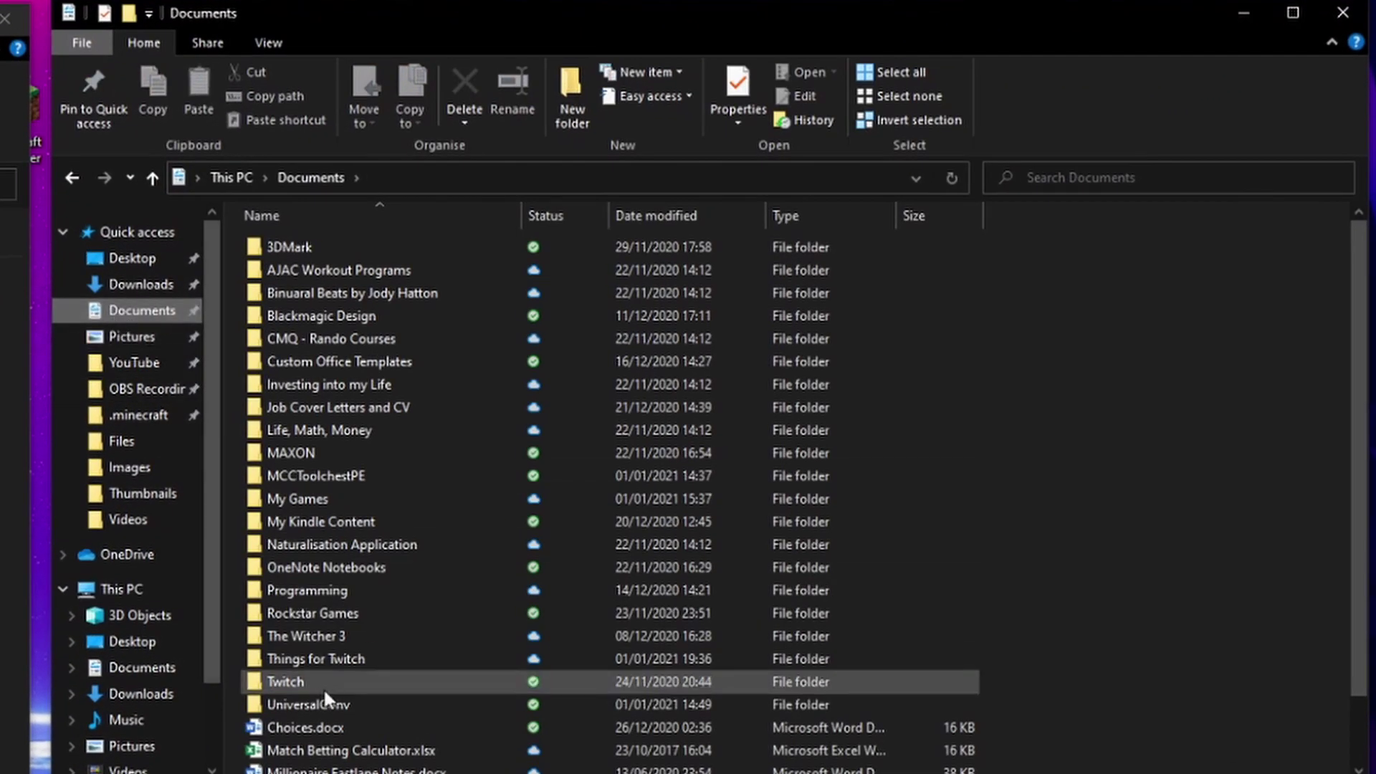
double_click(307, 680)
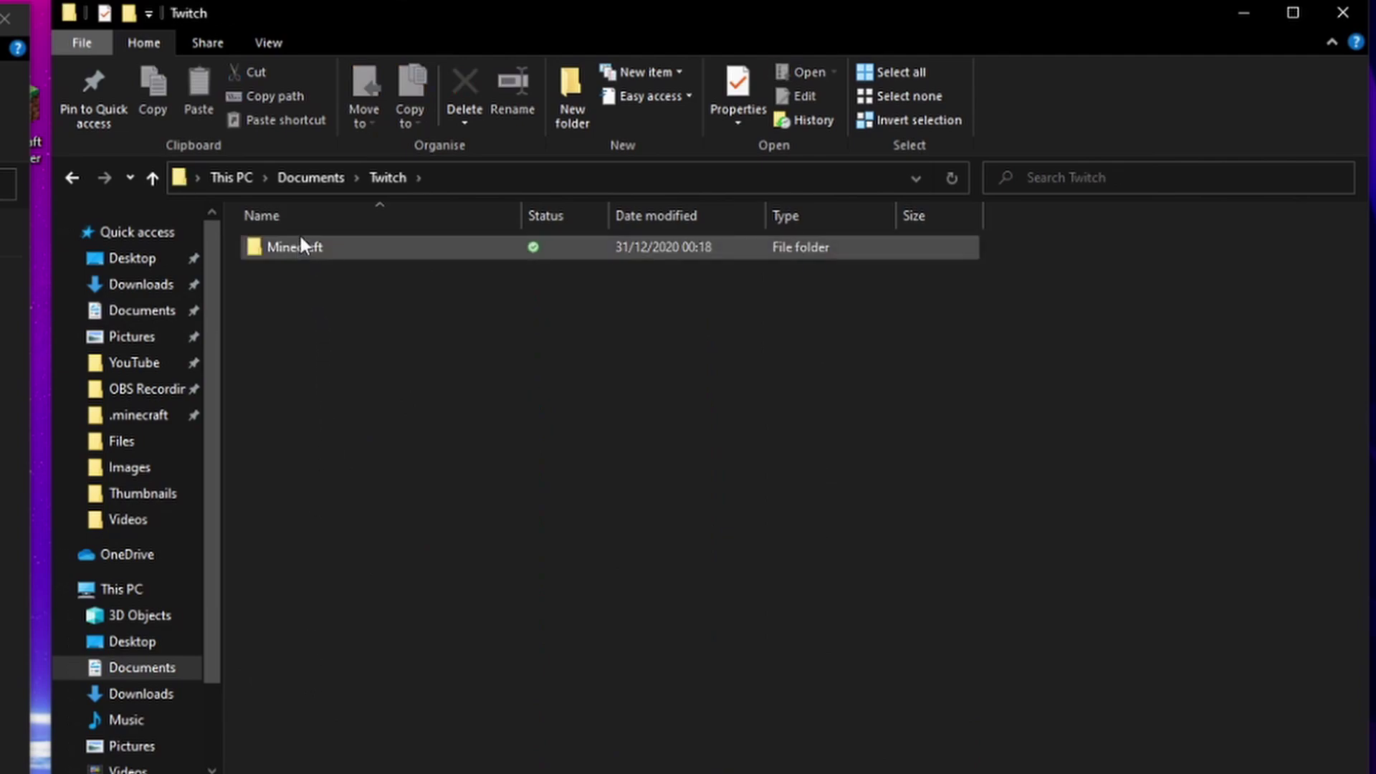
click(300, 245)
double_click(300, 245)
double_click(287, 316)
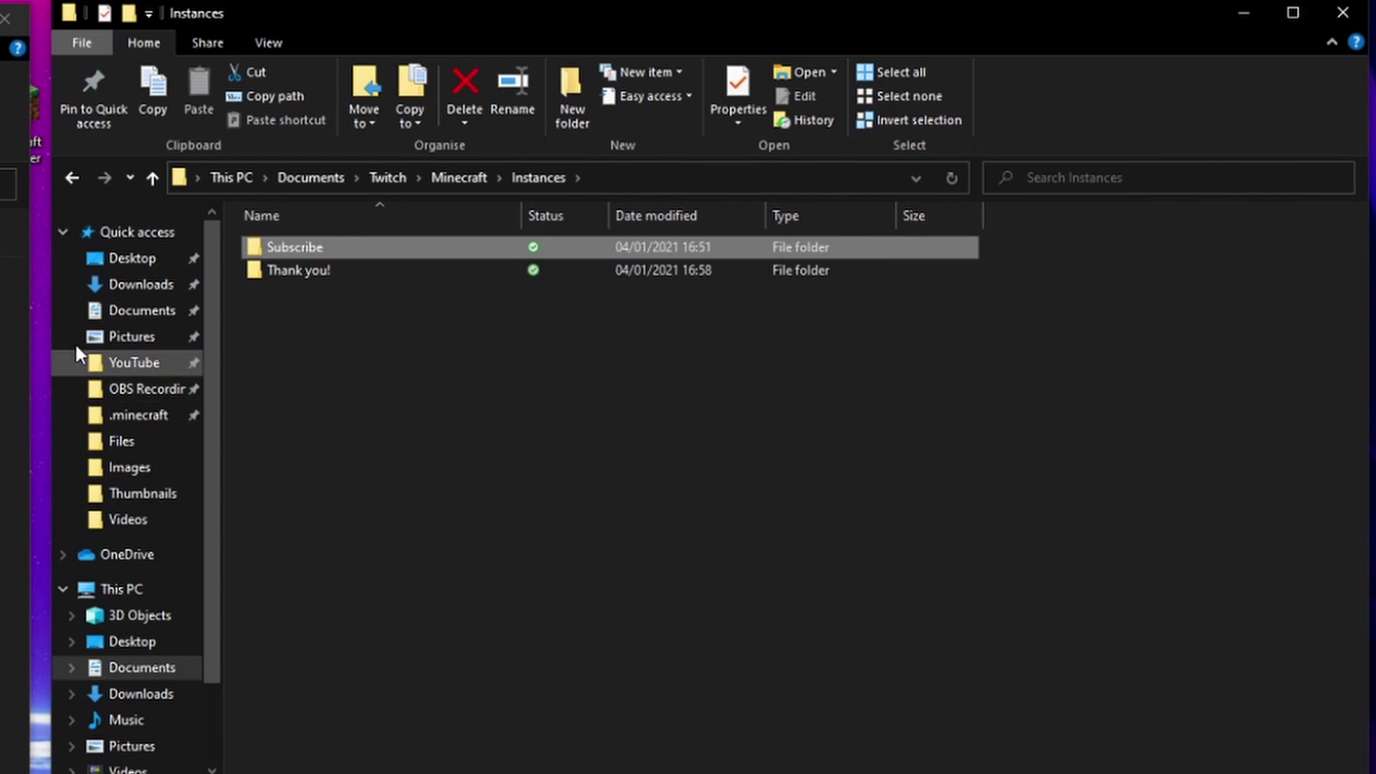
double_click(291, 246)
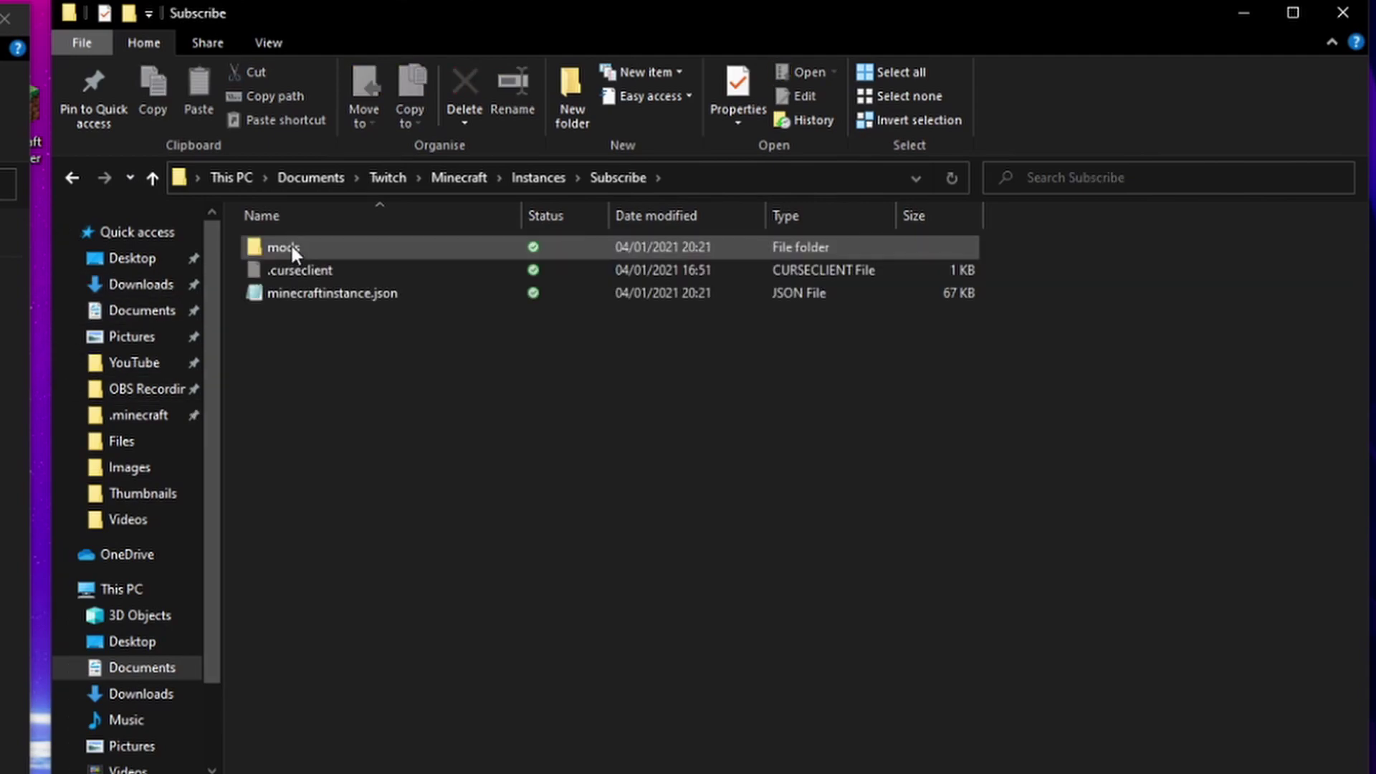
double_click(290, 247)
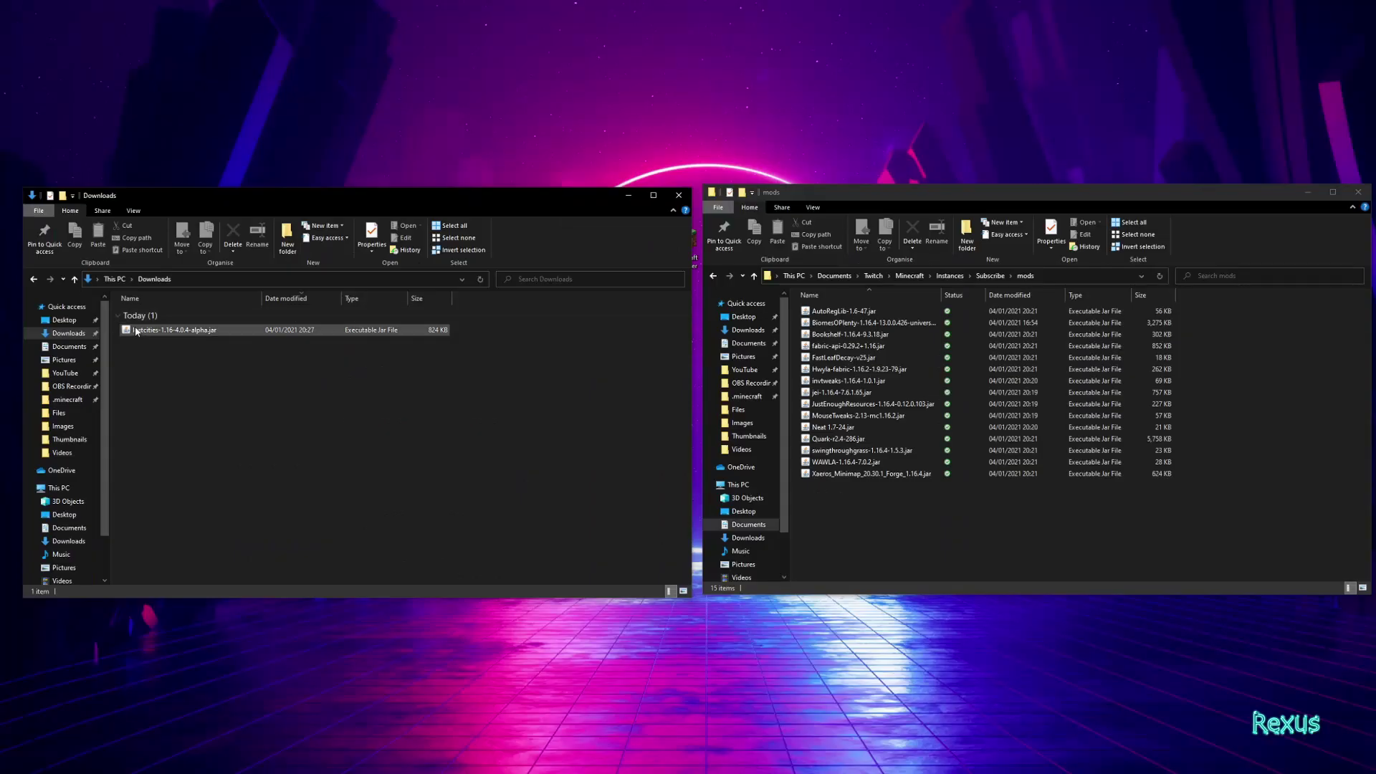
drag(174, 330, 895, 514)
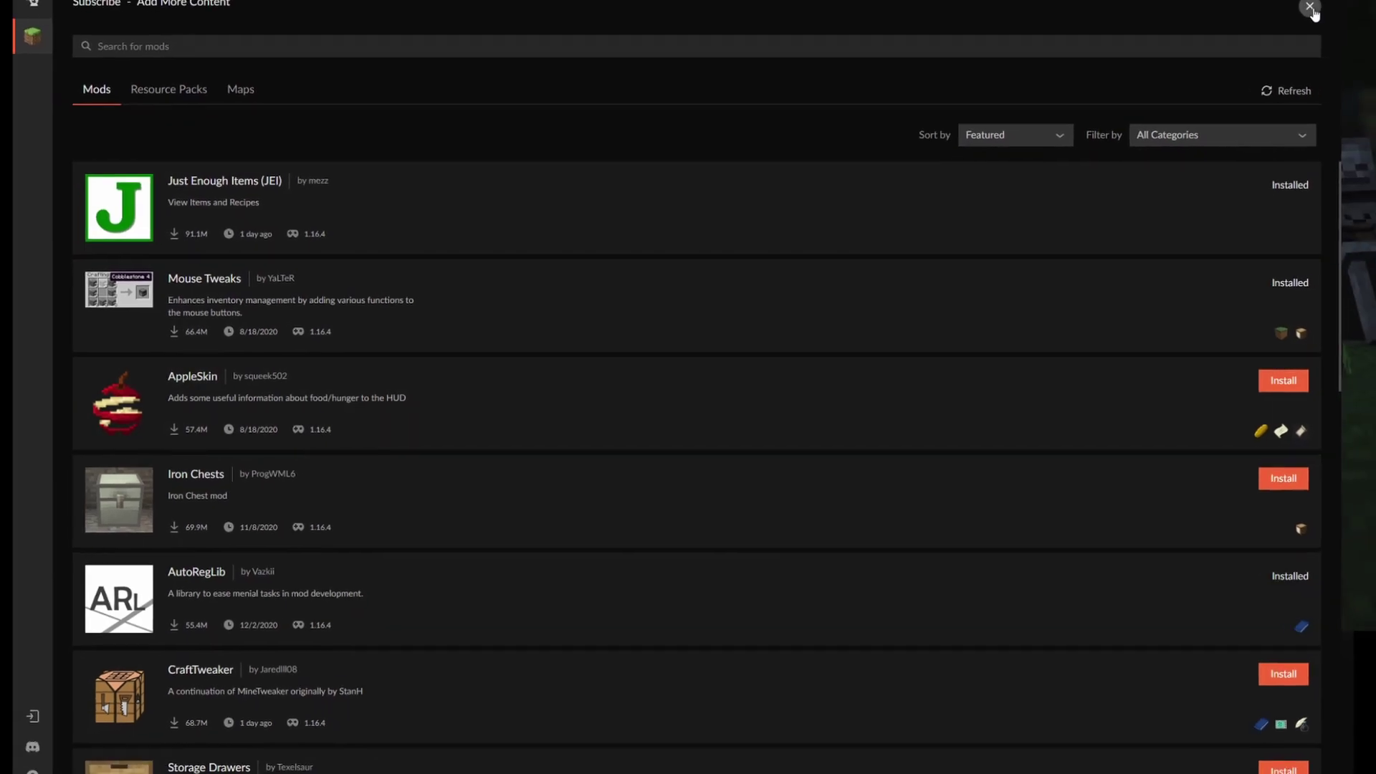
Step: Close the mod browser and launch the Subscribe profile via the Minecraft Launcher's PLAY
click(1311, 9)
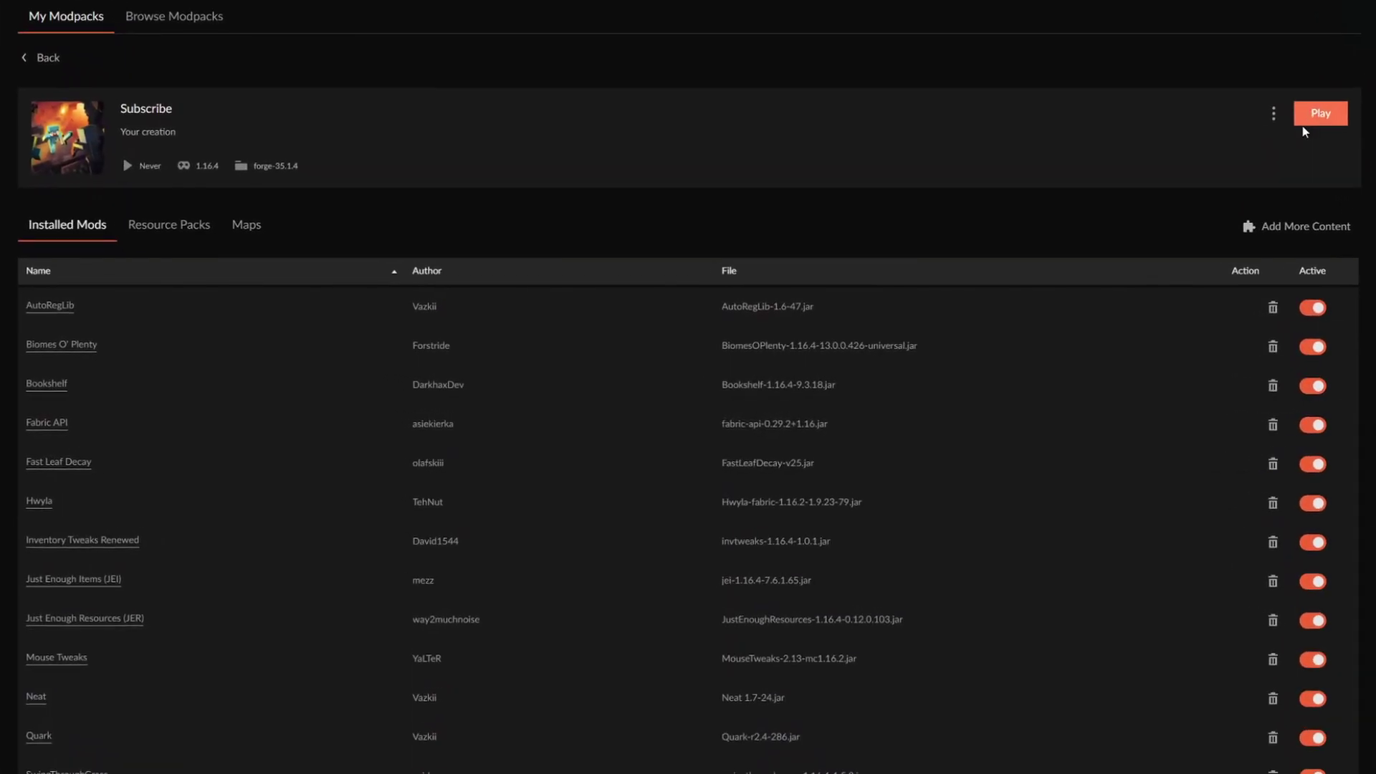
click(1302, 123)
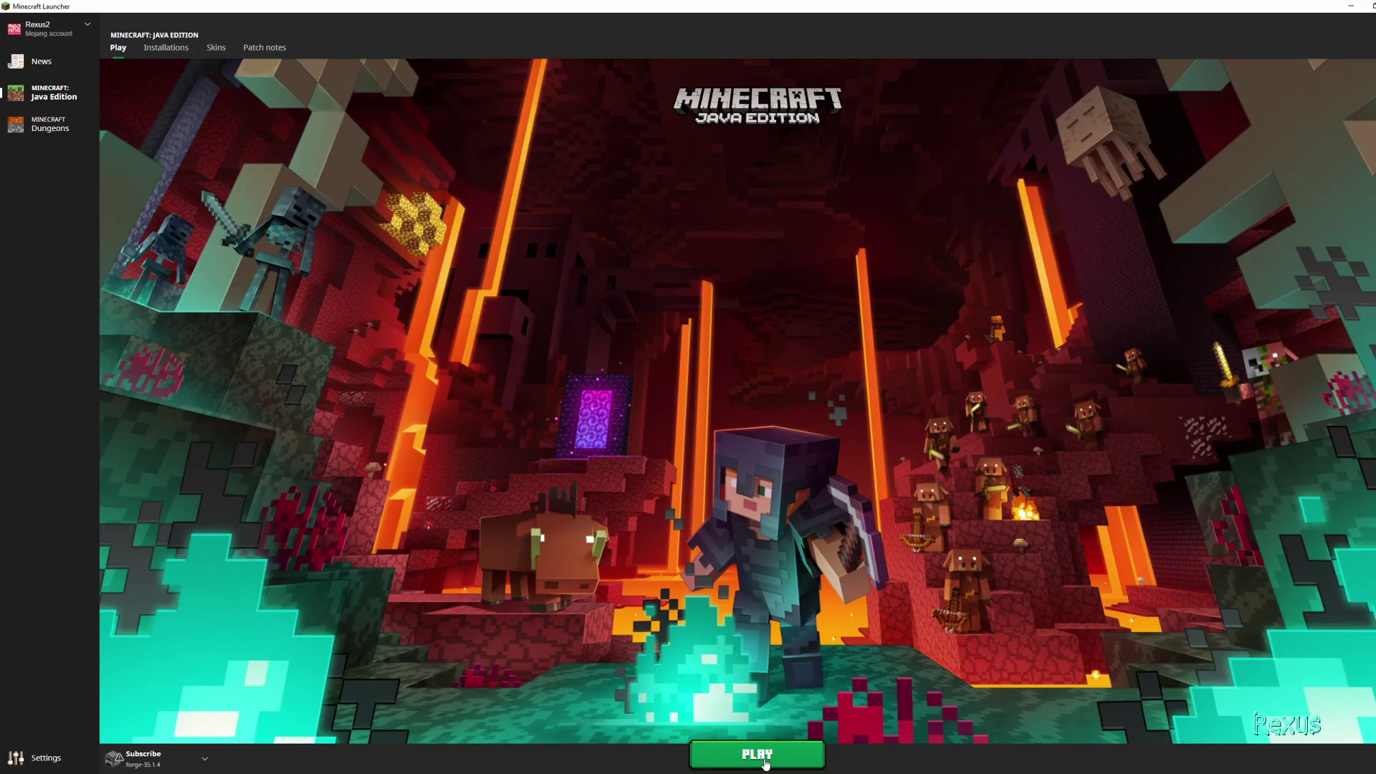
click(765, 764)
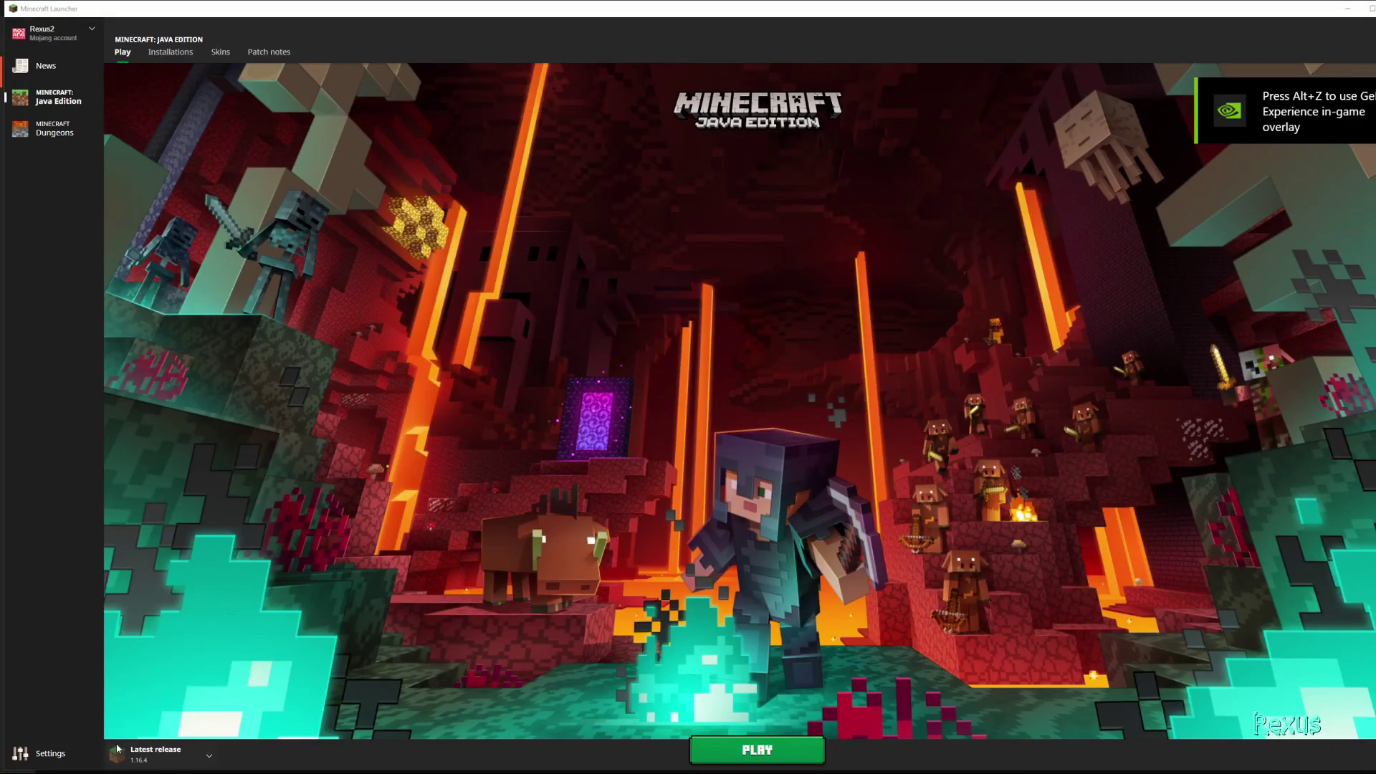
Step: Open the installation selector beside PLAY to list the forge and fabric-loader versions
click(118, 748)
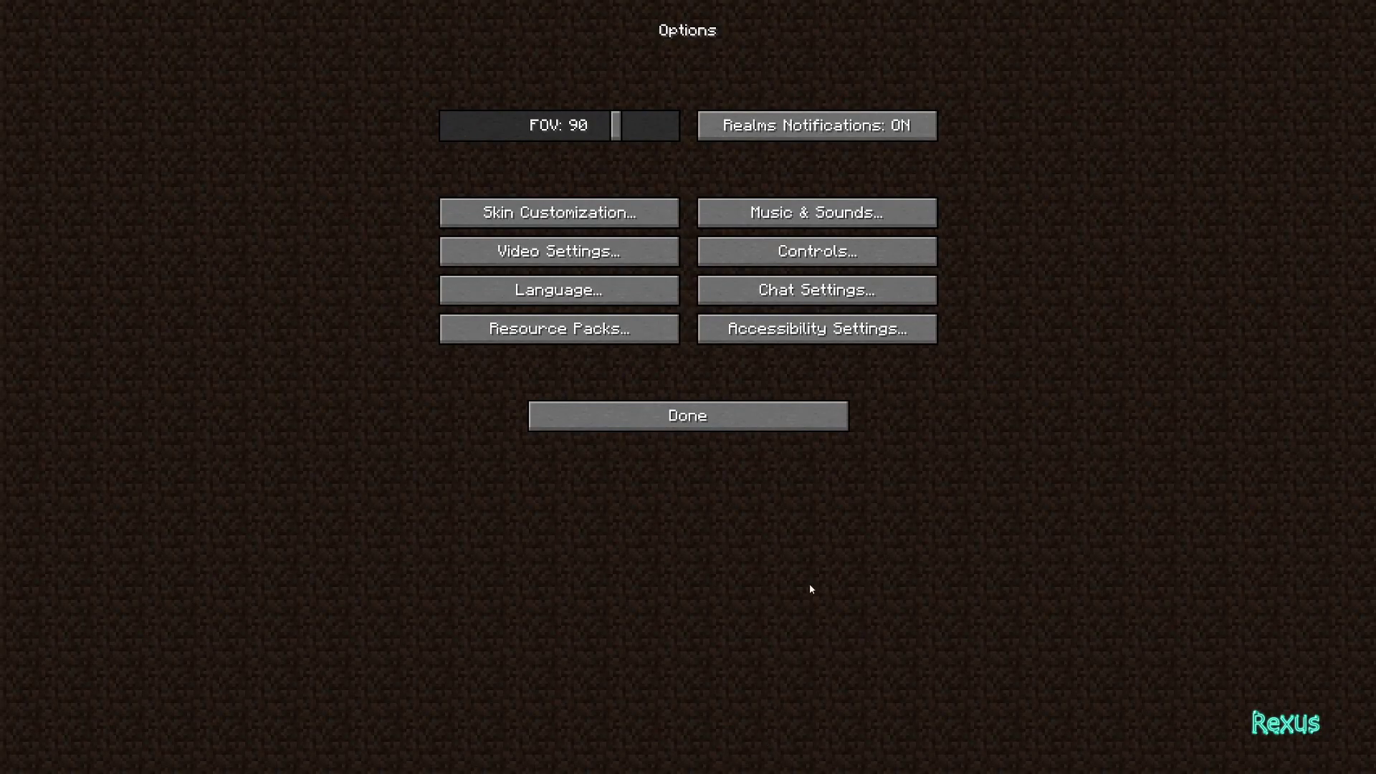
Step: Leave Options and enter a singleplayer world with modded forests and rivers
click(688, 416)
click(677, 280)
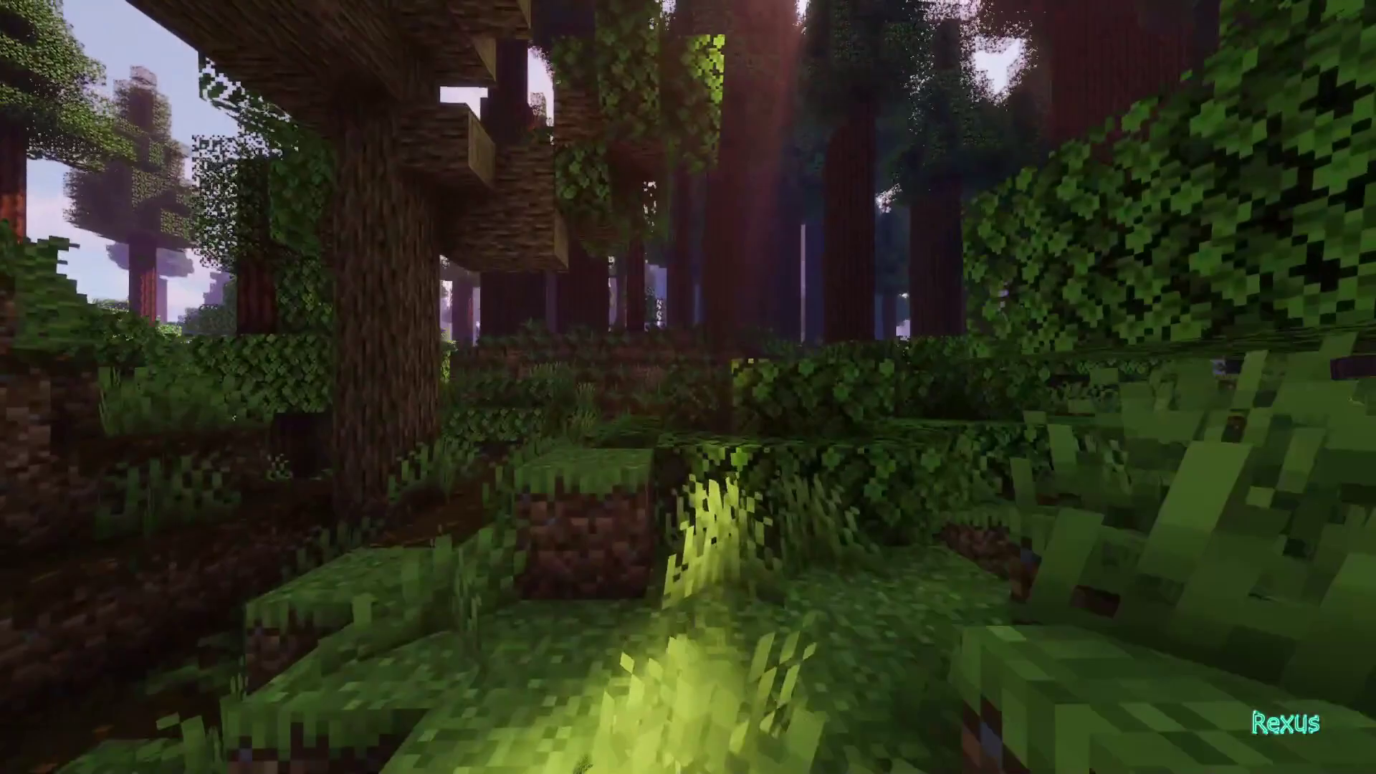